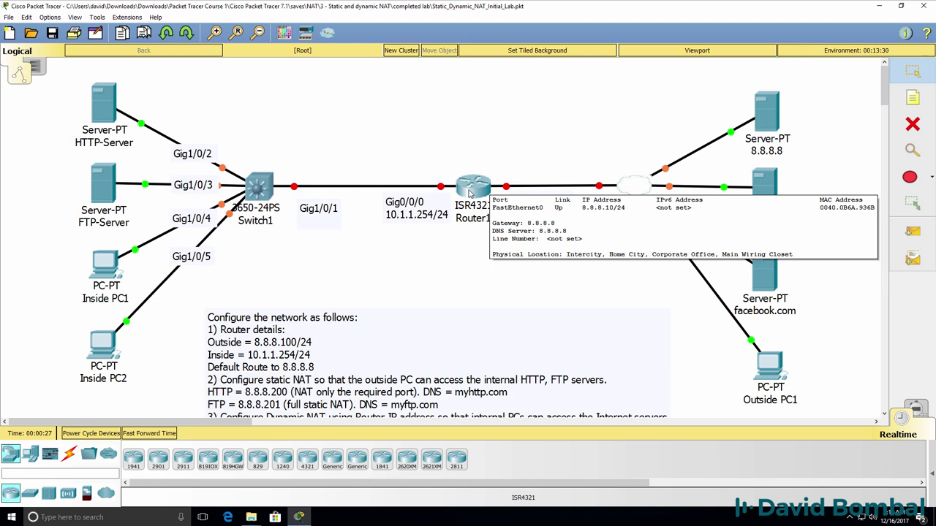
Open Router1's device window from the canvas and widen it
left_click(474, 191)
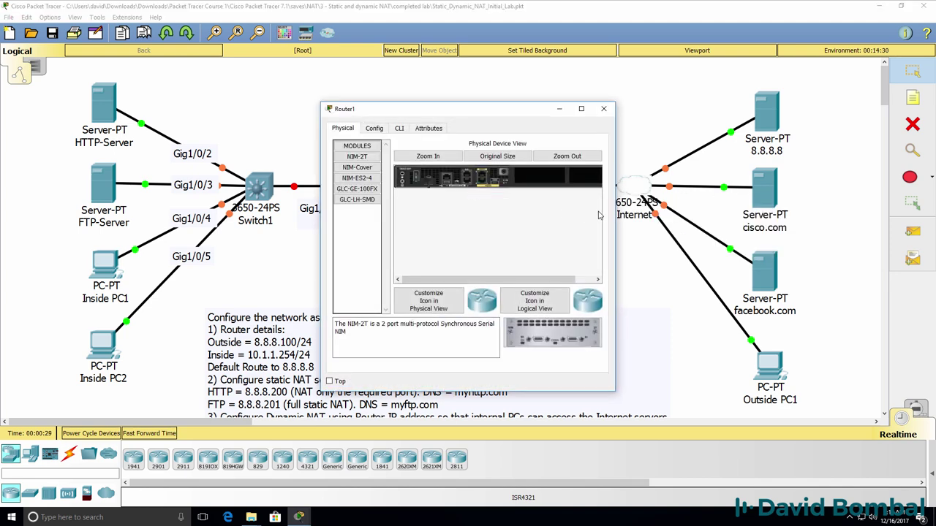
left_click_drag(612, 214, 933, 215)
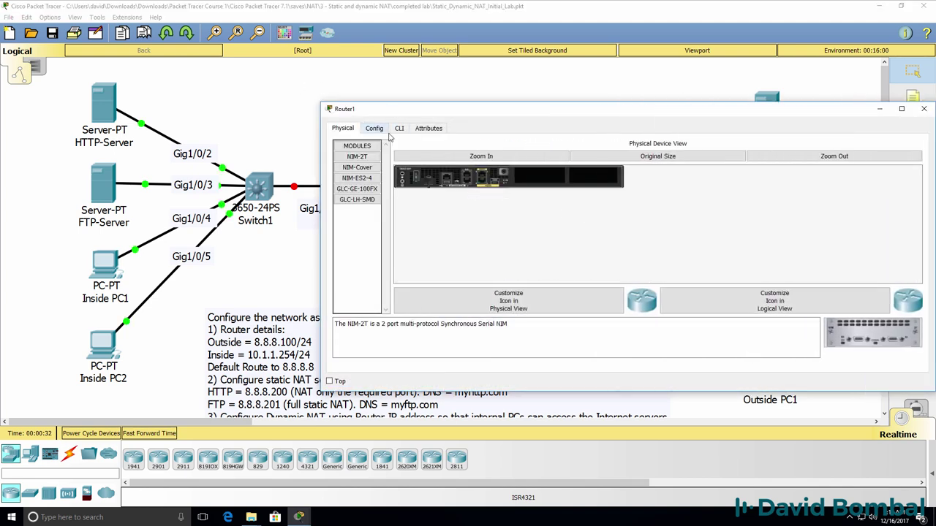
In Router1's CLI, enter configuration mode and set the hostname to Router1
left_click(399, 128)
left_click_drag(519, 109, 576, 246)
key("Return")
type("en")
key("Return")
type("conf t")
key("Return")
type("host Router1")
key("Return")
Enable G0/0/1 and assign it 8.8.8.100 255.255.255.0
type("int g0/0/1")
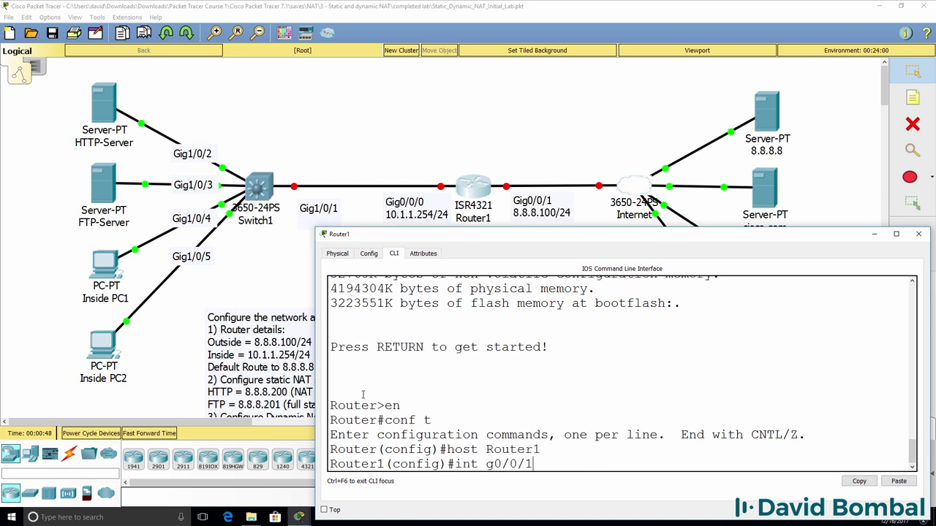
key("Return")
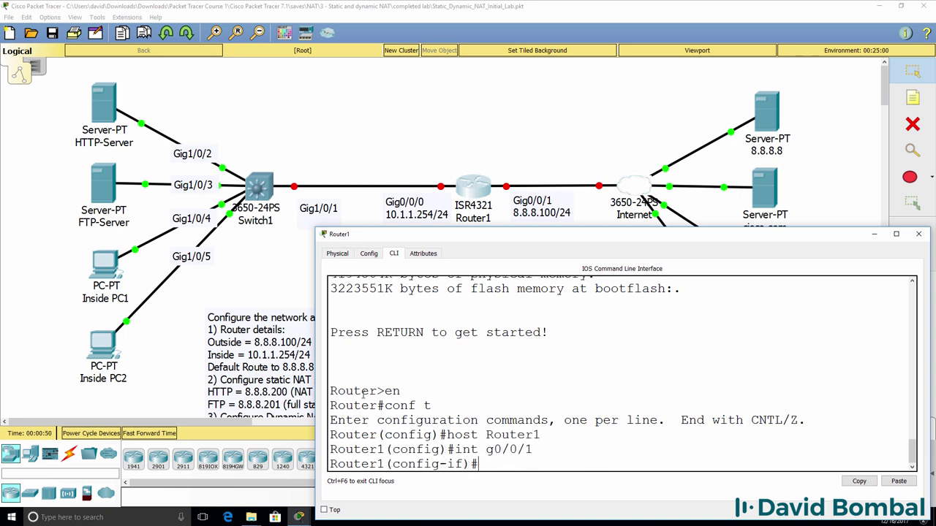
type("no shut")
key("Return")
type("ip ad")
key("Tab")
type("1")
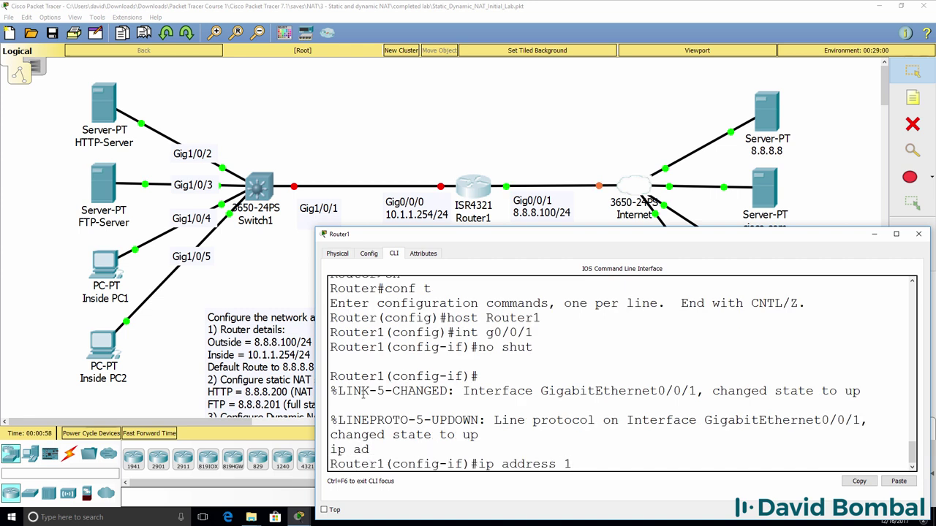
type("08.8.100 255.255.25")
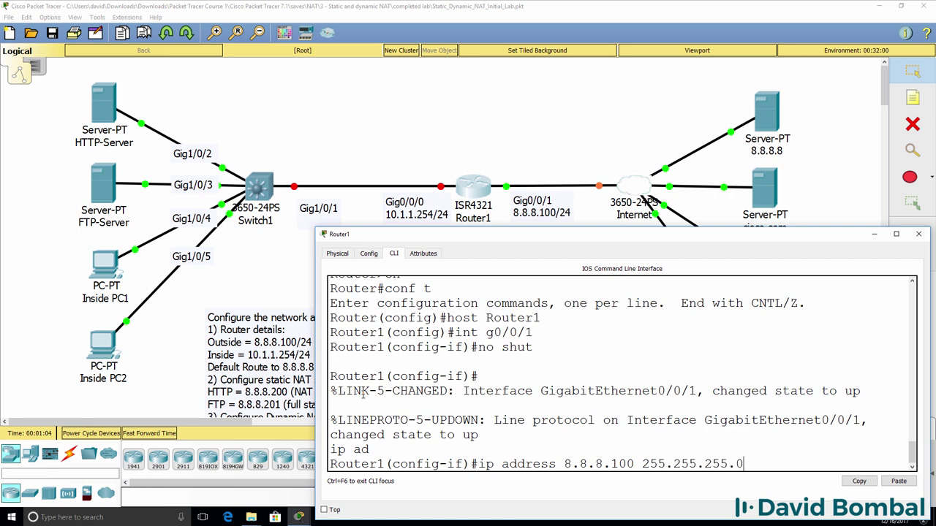
type("5.0")
key("Return")
Enable G0/0/0 and assign it 10.1.1.254 255.255.255.0
type("int g0/0/0")
key("Return")
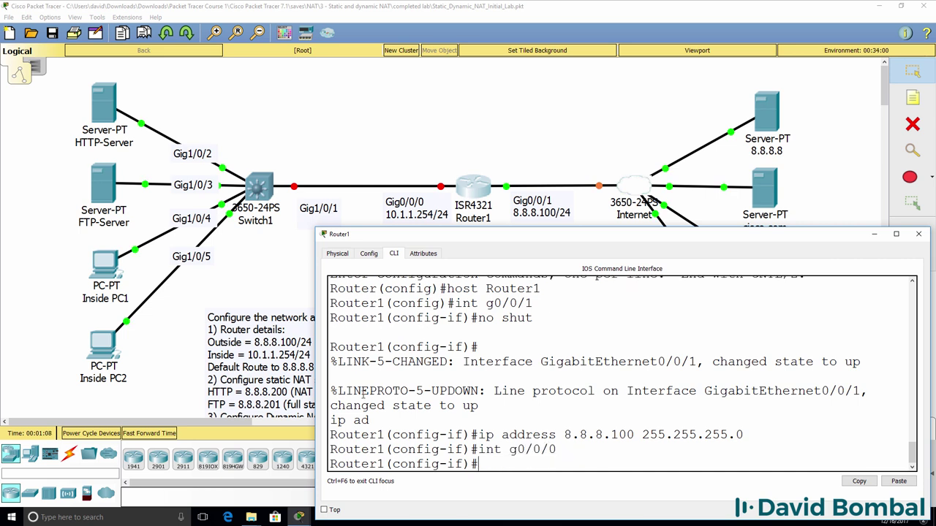
type("no shut")
key("Return")
key("Return")
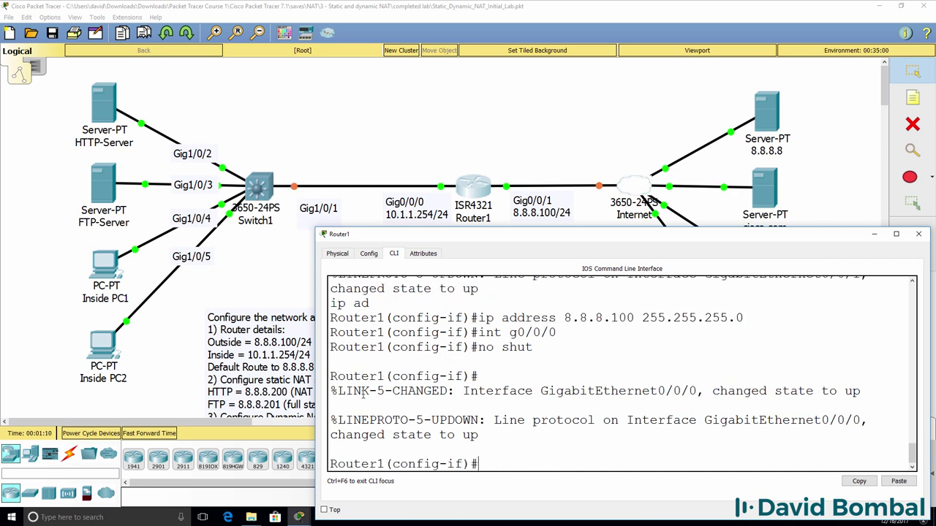
type("ip add")
key("Tab")
type("10.1.1.254 255.255.2")
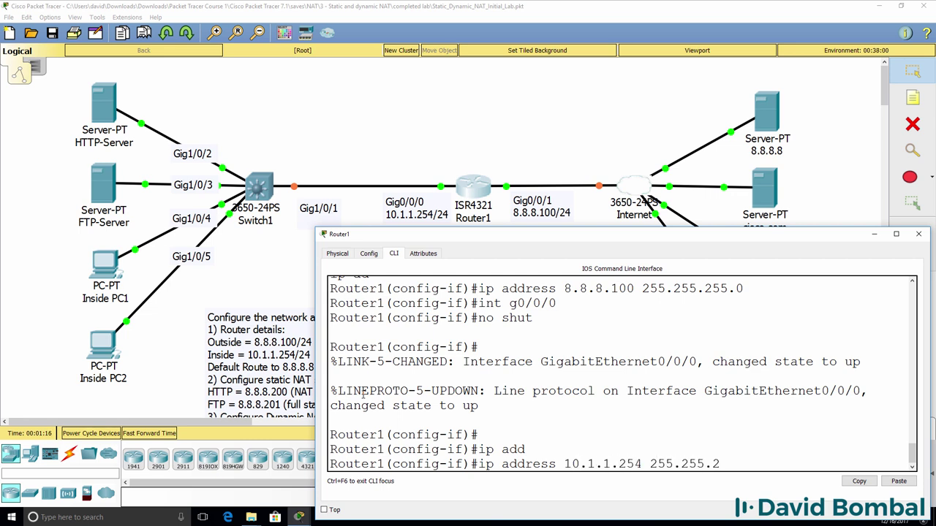
key("BackSpace")
key("BackSpace")
type(".255.0")
key("Return")
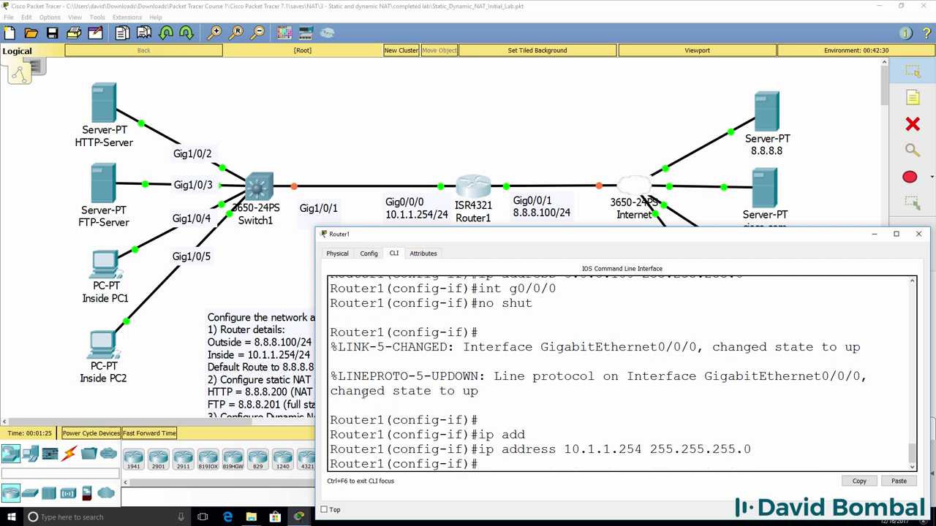
Exit configuration and confirm both interfaces are up with sh ip int brief
type("end")
key("Return")
type("sh ip int brief")
key("Return")
left_click_drag(313, 401, 219, 391)
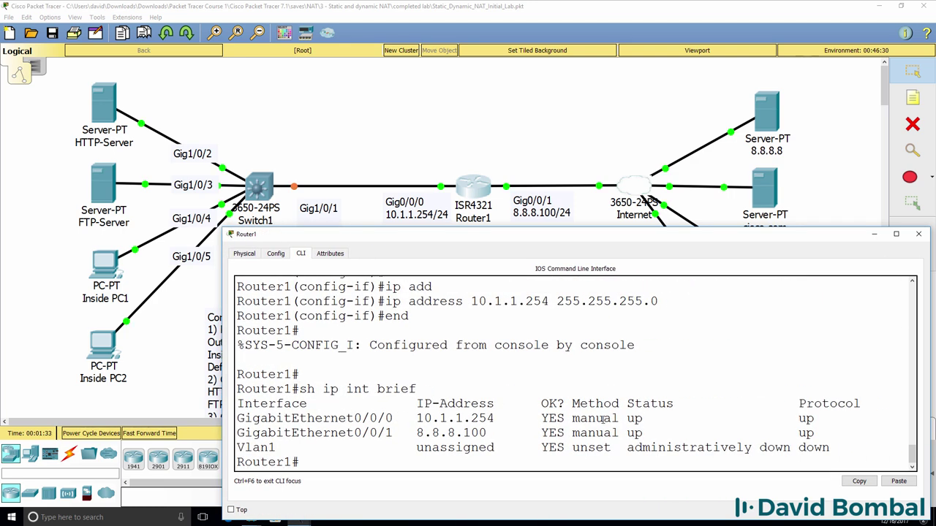
Check HTTP-Server's FastEthernet0 IP settings (10.1.1.100)
left_click(411, 116)
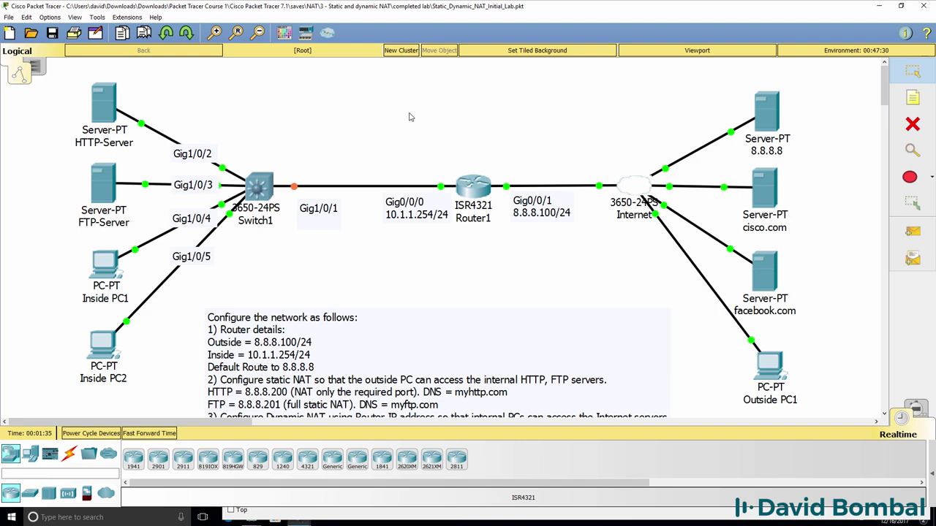
scroll(388, 201, "down", 3)
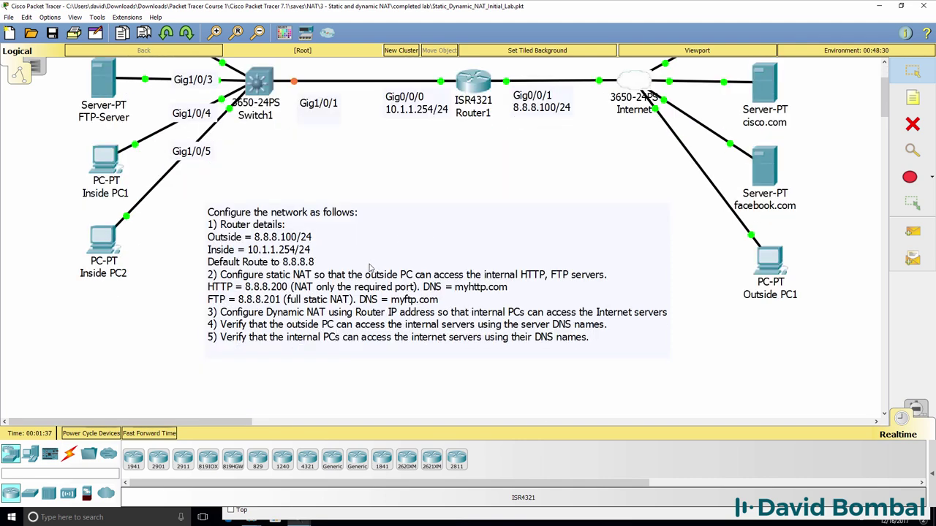
scroll(343, 364, "up", 2)
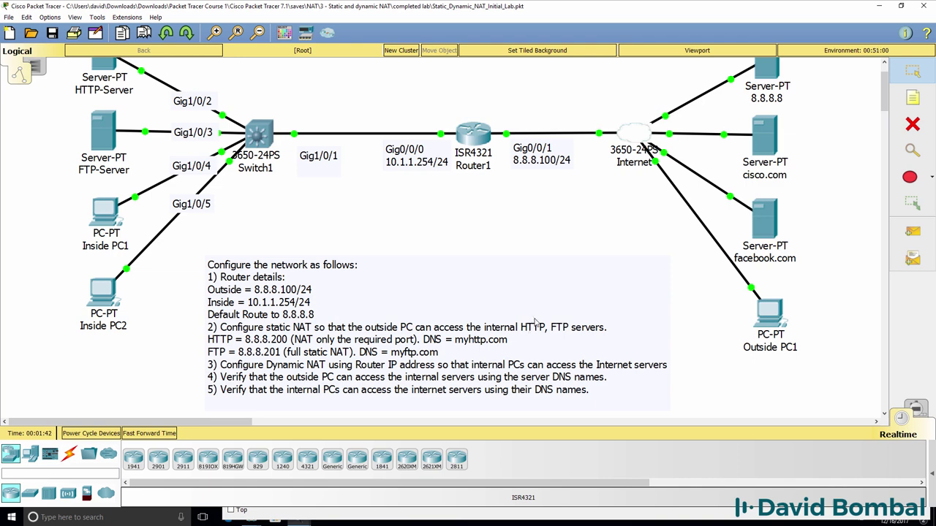
left_click(102, 66)
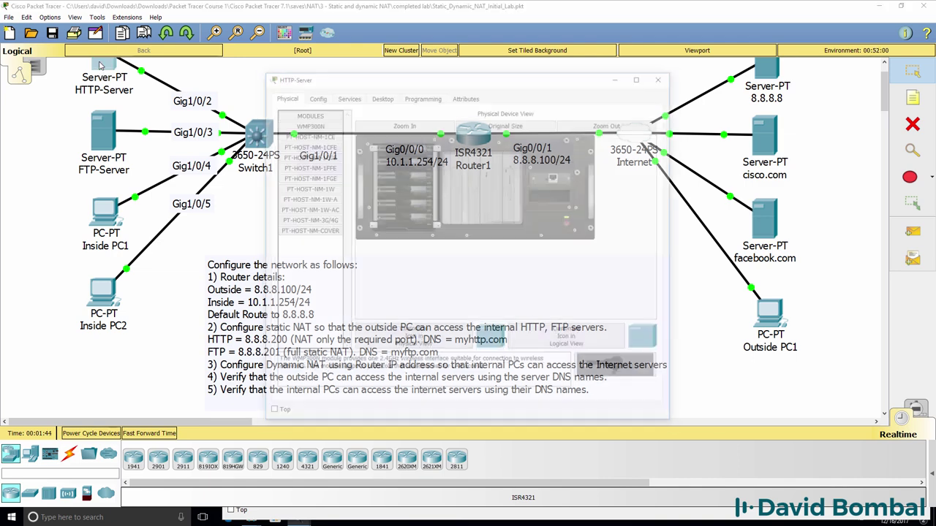
left_click(313, 101)
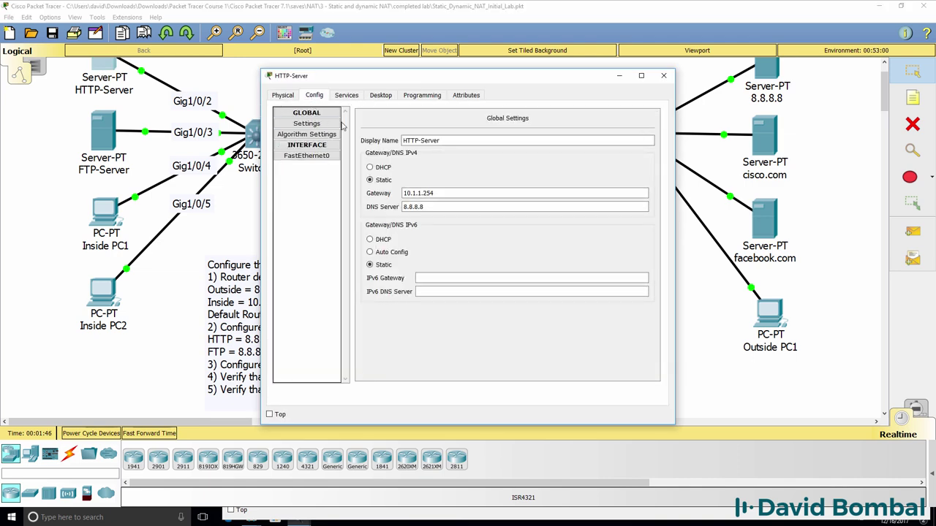
left_click(306, 155)
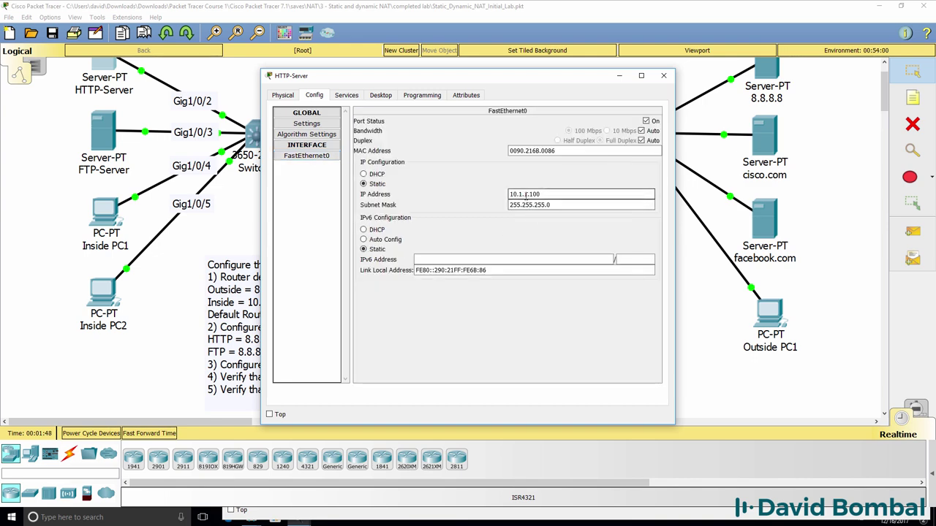
Check FTP-Server's FastEthernet0 IP settings (10.1.1.101)
left_click(95, 118)
left_click(325, 100)
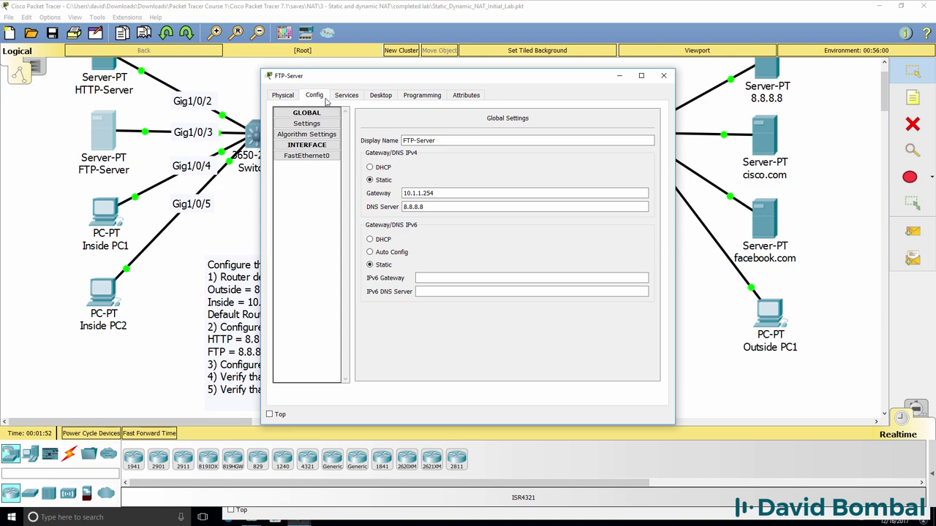
left_click(307, 156)
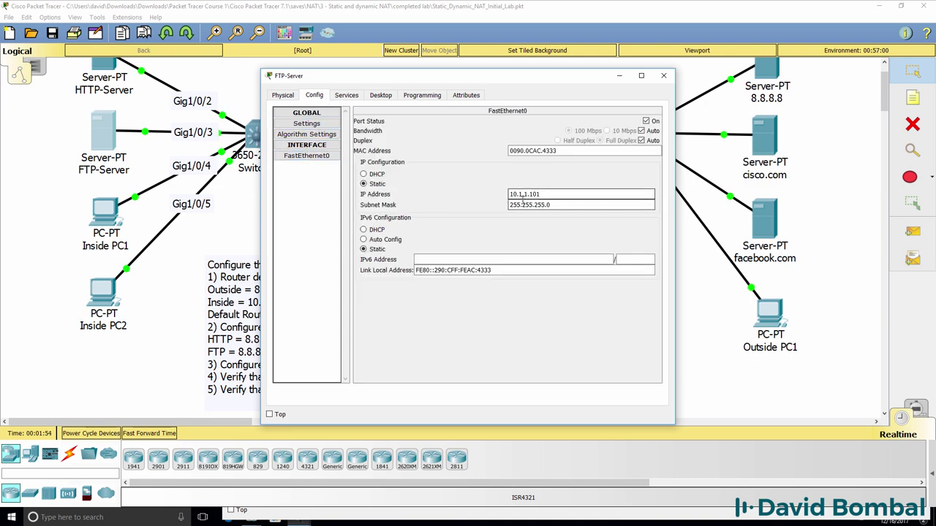
left_click(619, 76)
left_click(473, 135)
Statically map HTTP-Server 10.1.1.100 TCP port 80 to 8.8.8.200 port 80
left_click_drag(571, 173, 483, 160)
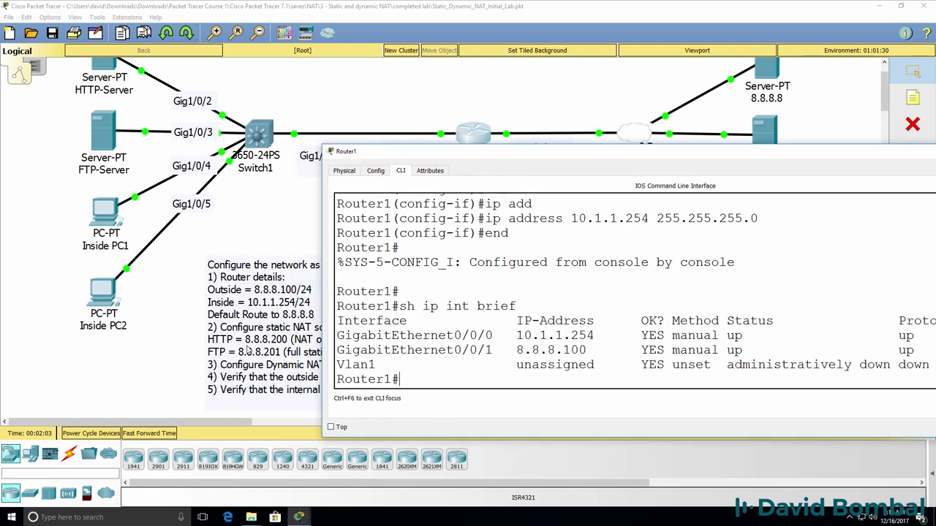
left_click_drag(400, 154, 554, 153)
type("onf t")
key("Return")
type("ip nat ins")
key("Tab")
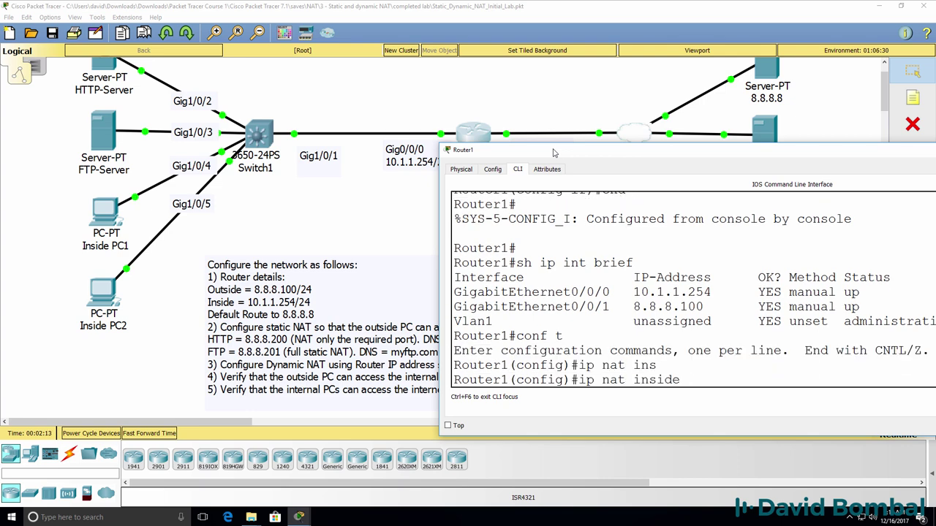
type("?sou")
key("Tab")
type("?")
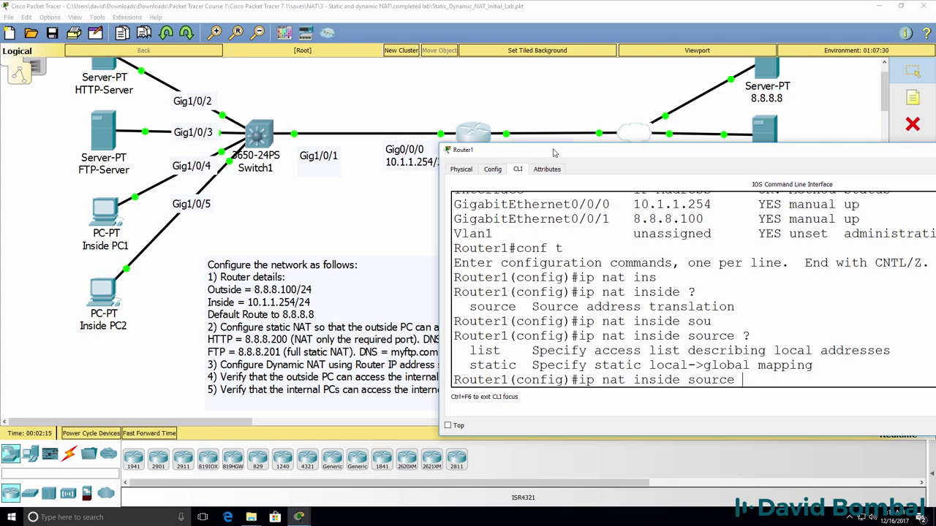
type("st")
key("Tab")
type("?")
type("t")
key("Tab")
type("?")
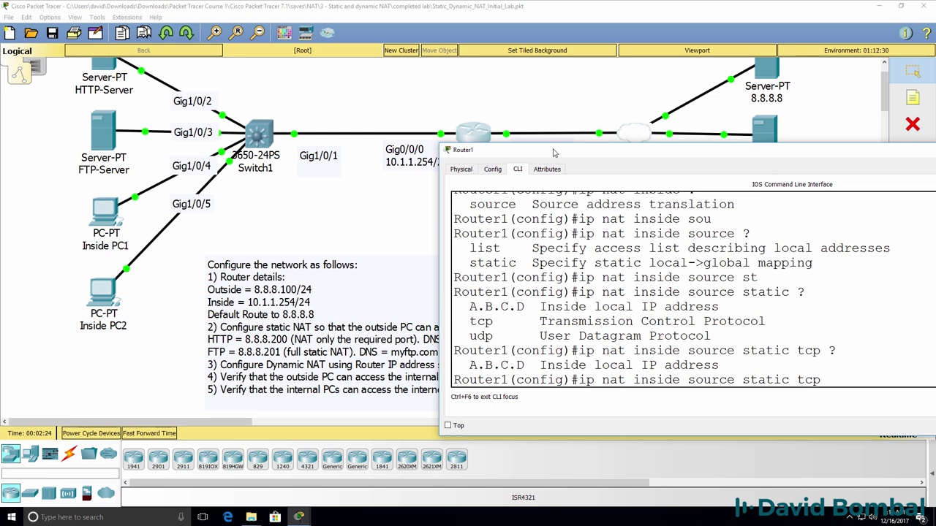
type("10.1.1.100 ?")
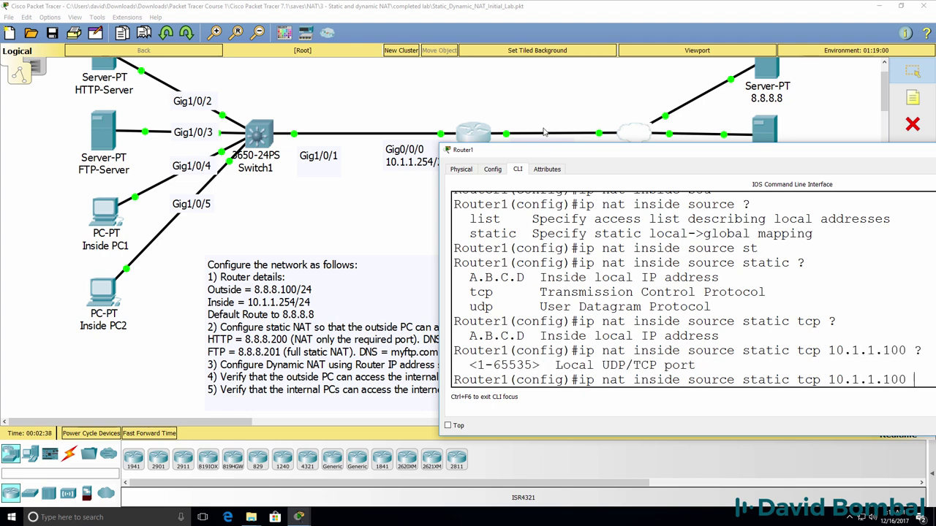
left_click_drag(561, 158, 446, 164)
type("80")
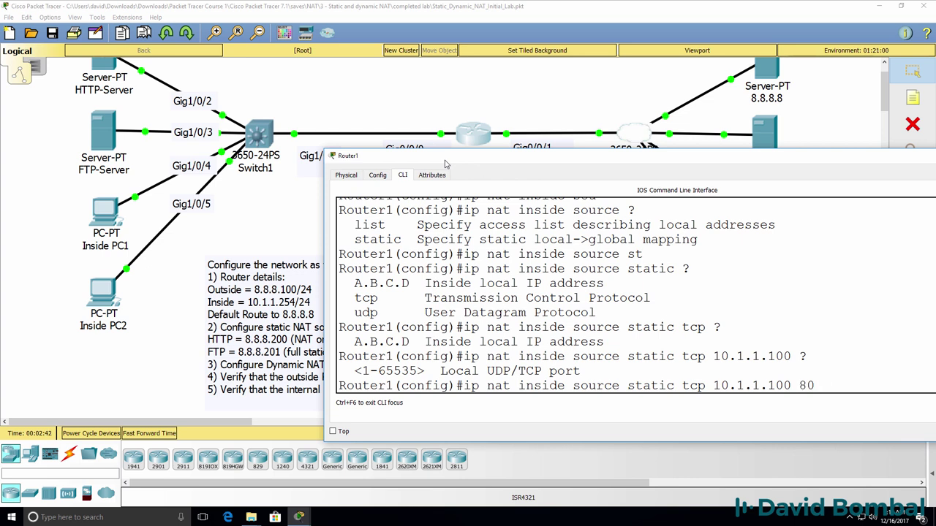
type(" ?")
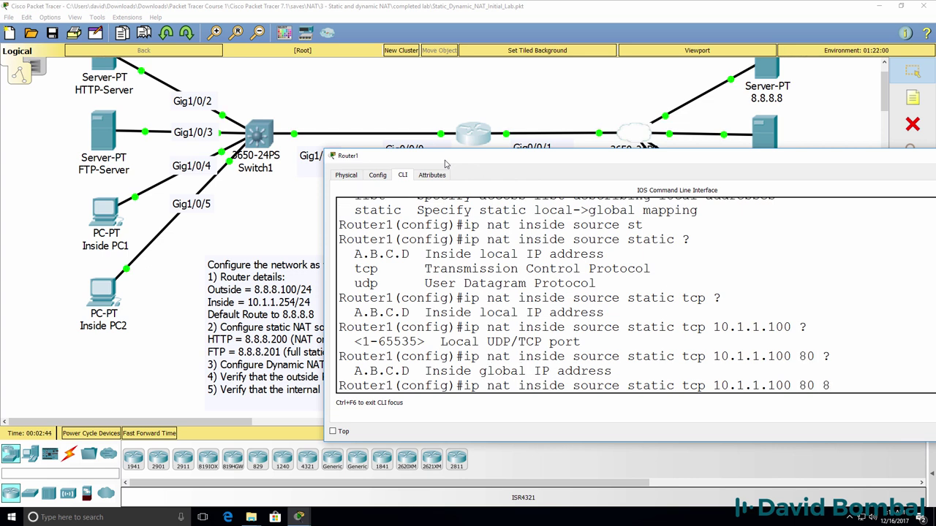
type("8.8.8.200")
type(" ?")
type("80 ?")
key("Return")
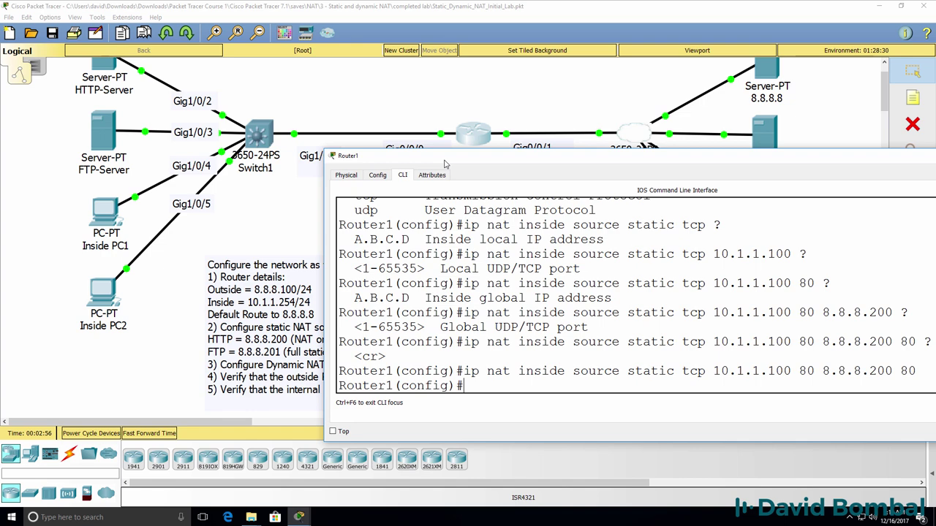
Begin the next entry by typing ip nat inside source static
type("ip an")
type("nat")
type(" ?in")
key("Tab")
type("?")
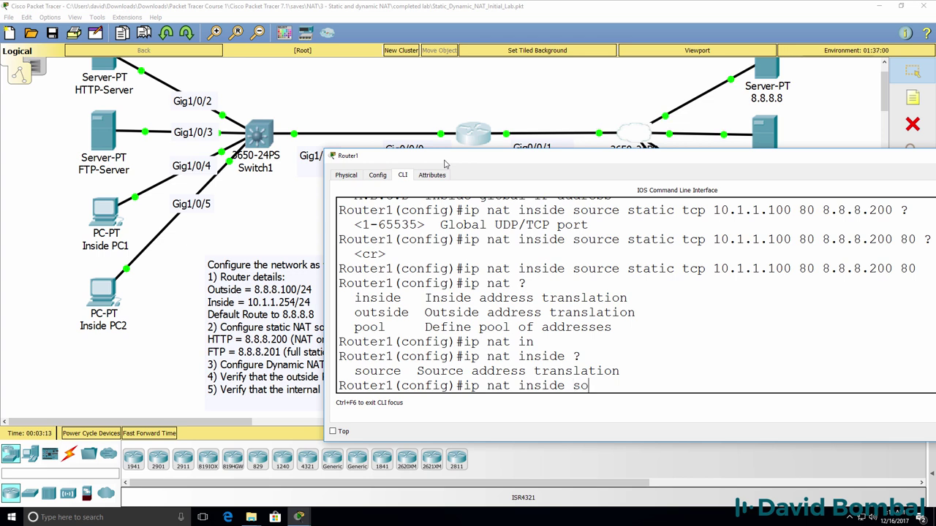
type("u")
key("Tab")
type("?l")
key("BackSpace")
type("st")
key("Tab")
type("?")
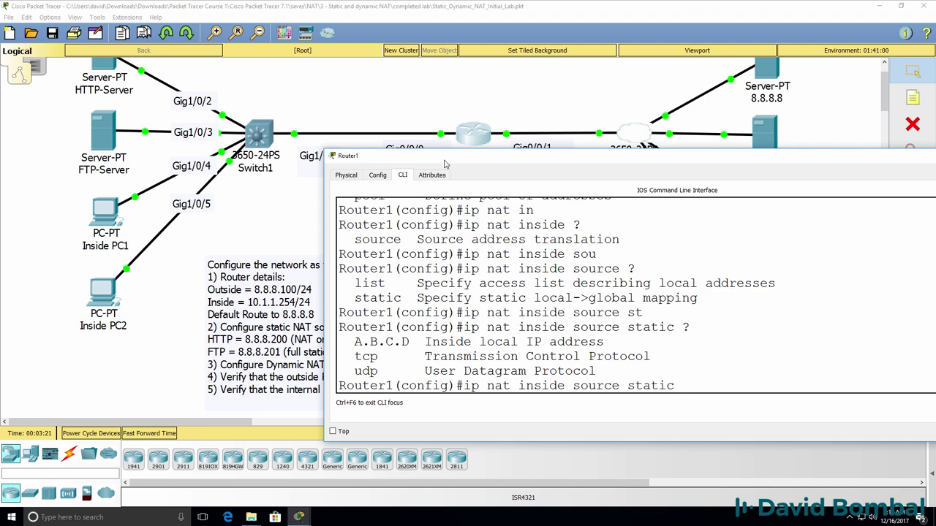
Complete the static NAT entry mapping FTP-Server 10.1.1.101 to 8.8.8.201
left_click(187, 368)
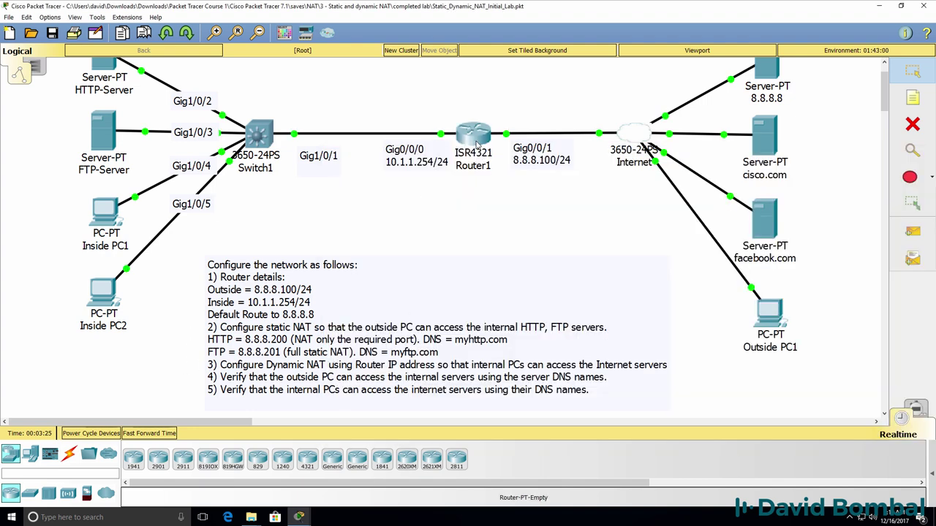
left_click(476, 144)
type("10.1.1.100")
key("BackSpace")
type("1")
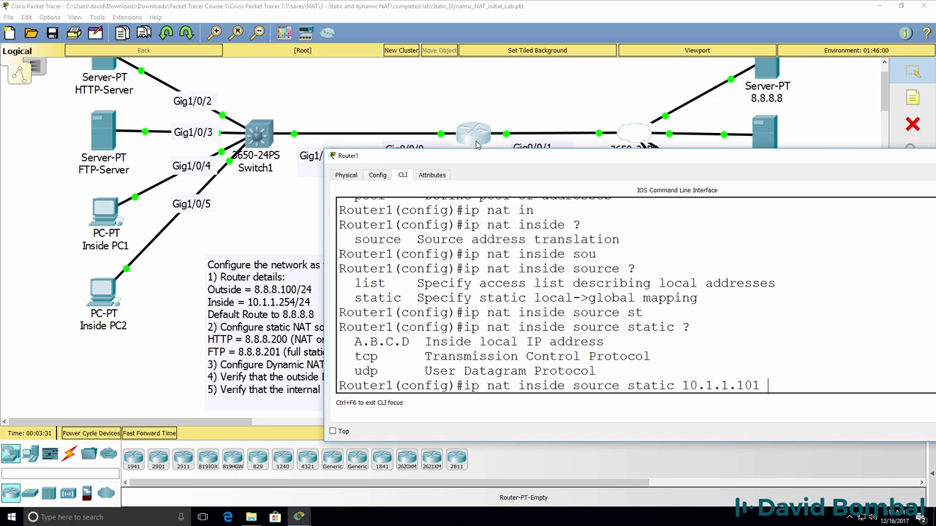
type(" ?")
type("8")
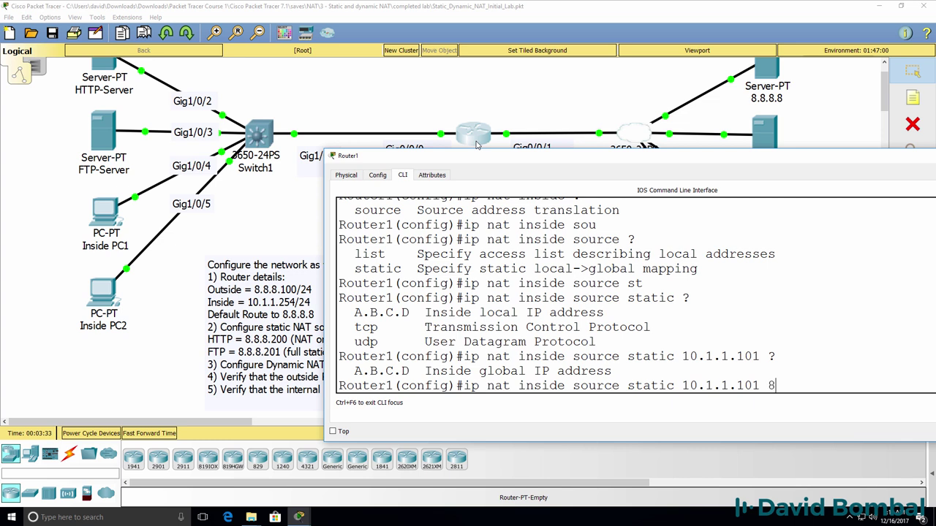
type(".8.8.201")
key("Return")
Exit configuration, list the NAT translations, and try sh run int g0/0/0
type("end")
key("Return")
key("Return")
type("sh ")
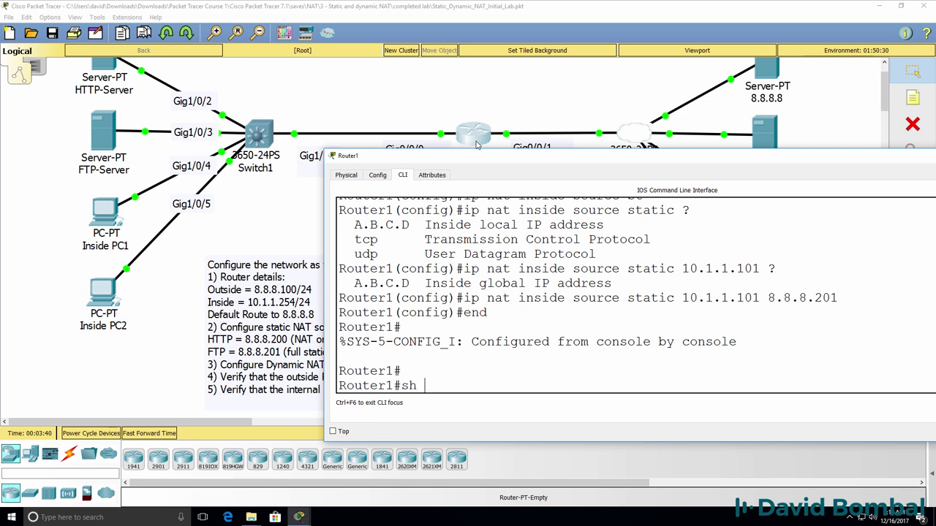
type("ip nat tr")
key("Tab")
key("Return")
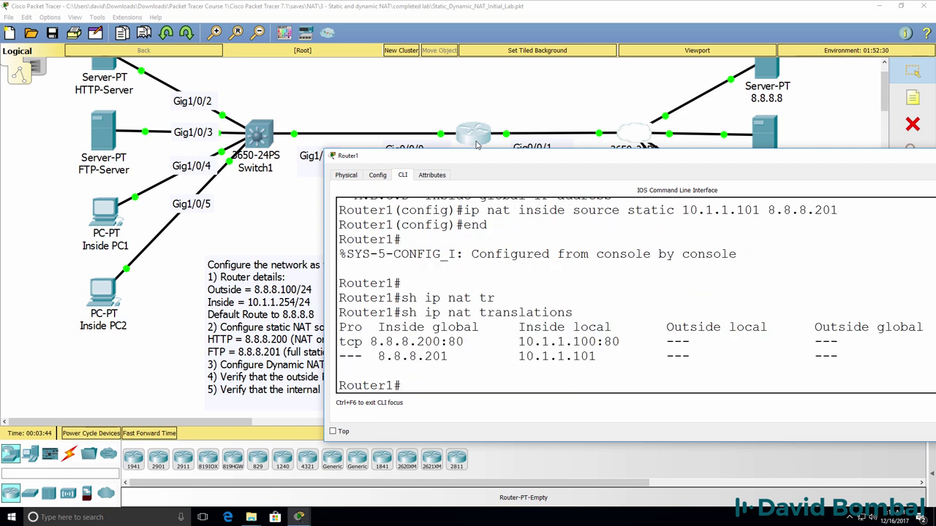
type("sh run")
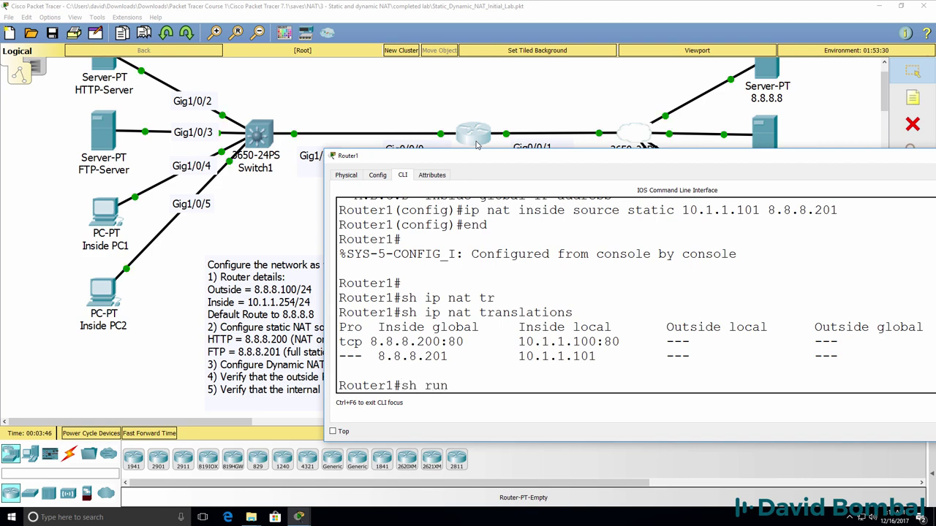
type(" int g0/0/0")
key("Return")
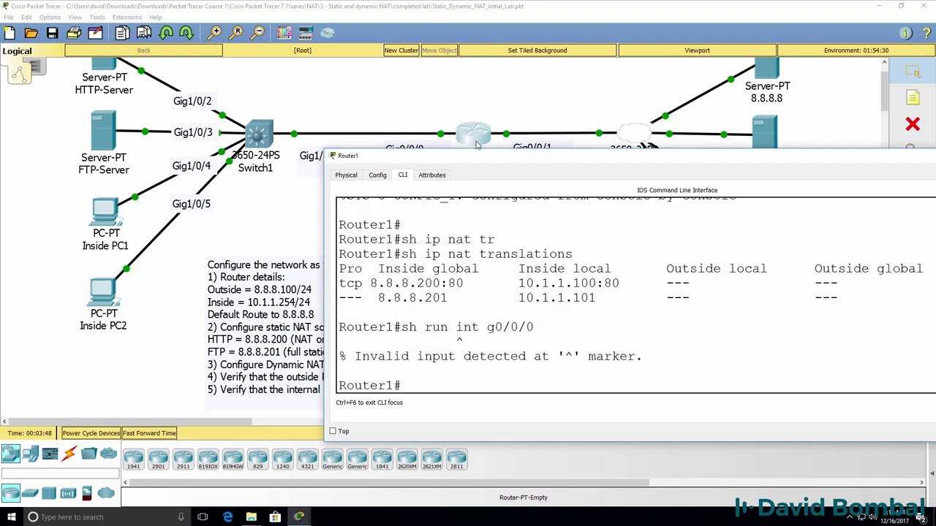
Review the Gig0/0/0 and Gig0/0/1 blocks in the running configuration
left_click_drag(502, 161, 498, 201)
type("sh run")
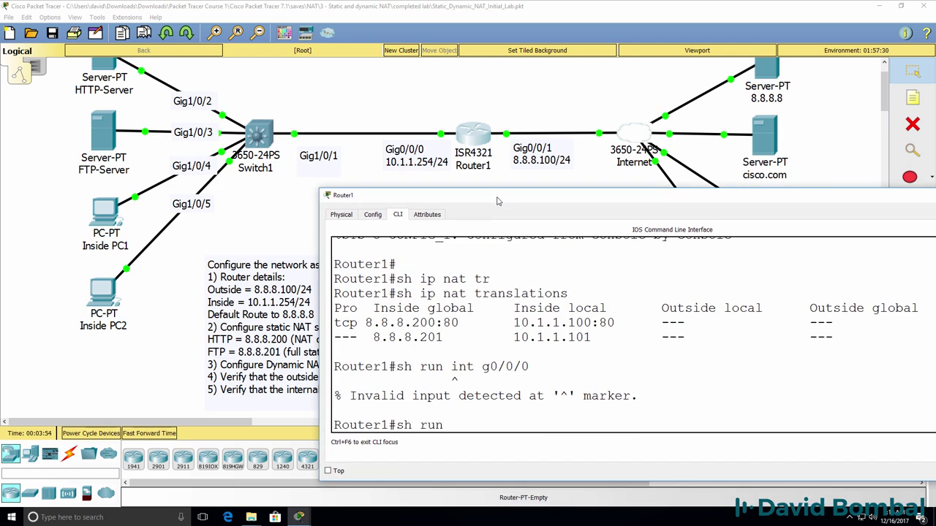
key("Return")
key("space")
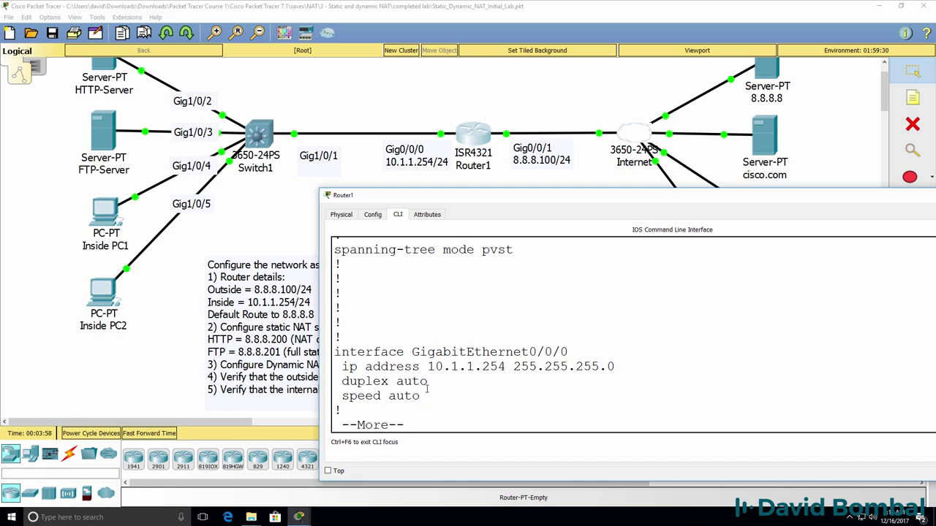
left_click_drag(422, 395, 272, 337)
key("Return")
key("Return")
key("Return")
key("Return")
key("Return")
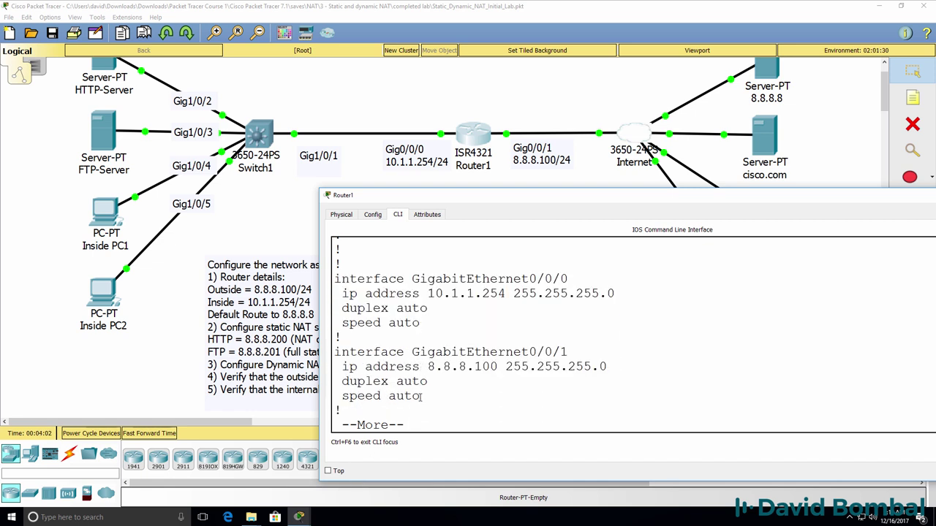
left_click_drag(432, 399, 331, 352)
Make Gig0/0/1 the NAT outside interface
type("conf t")
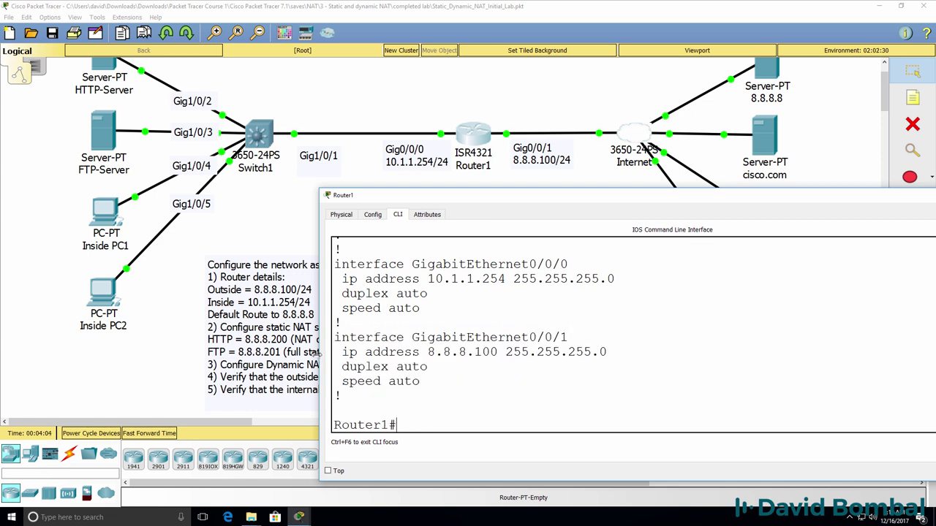
key("Return")
type("int g0/0/1")
key("Return")
type("ip nat ")
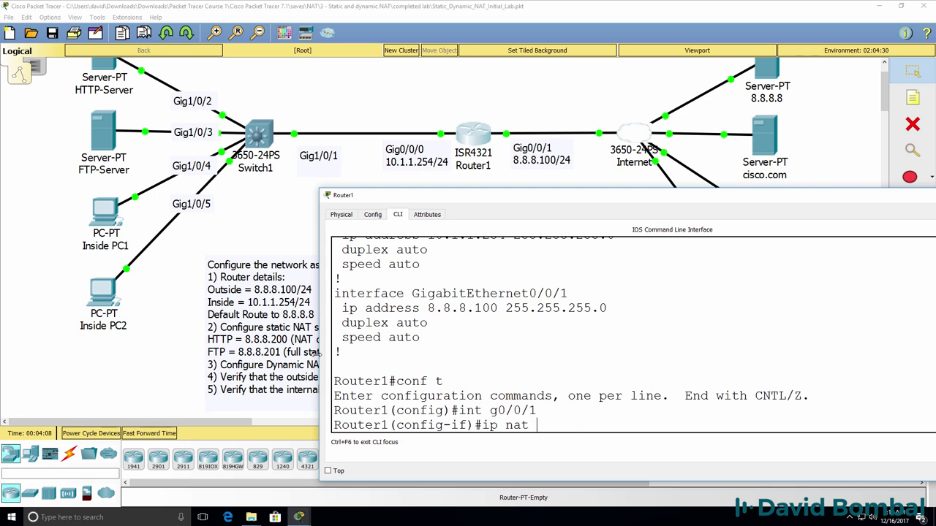
type("ou")
key("Tab")
key("Return")
Make Gig0/0/0 the NAT inside interface and leave configuration mode
type("int g0/0")
key("Return")
type("ip nat in")
key("Tab")
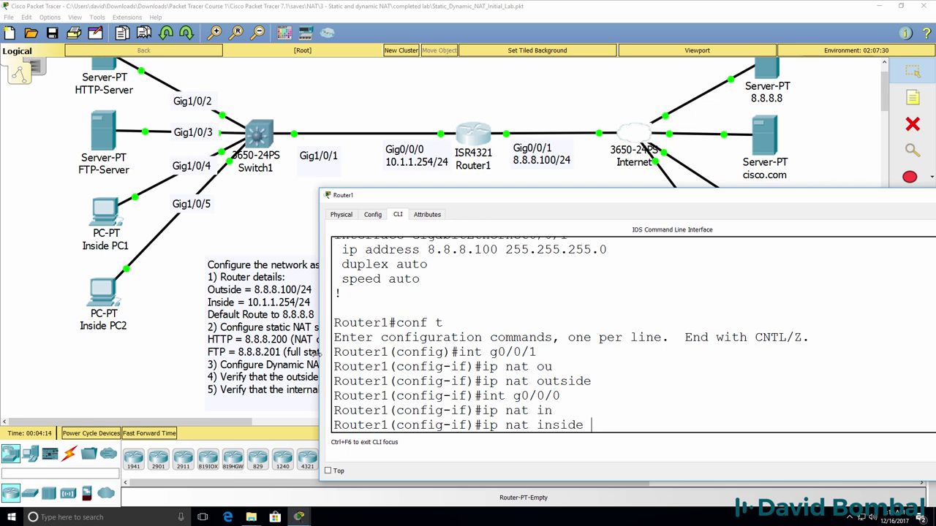
key("Return")
type("end")
key("Return")
Confirm ip nat inside/outside and both static NAT lines in show run, then return to the topology
key("Return")
type("sh run")
key("Return")
key("space")
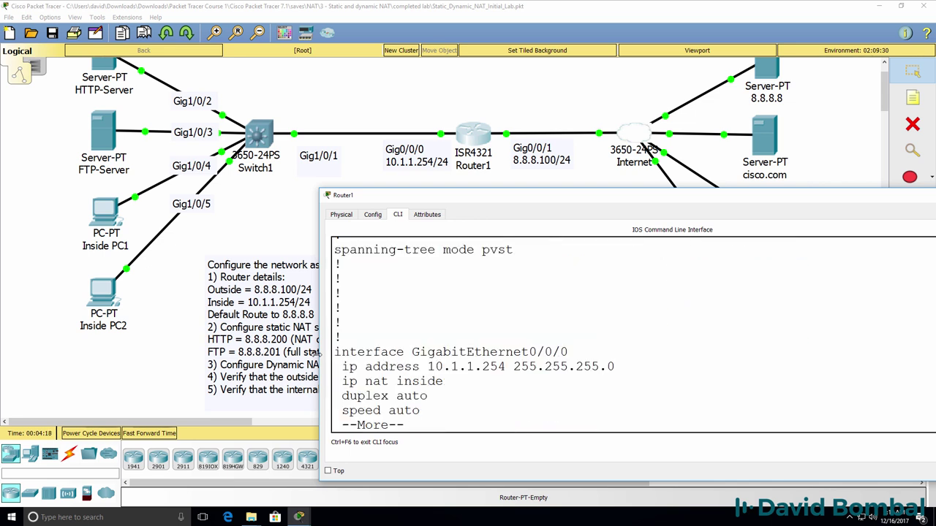
key("Return")
key("Return")
key("Return")
left_click_drag(472, 330, 334, 337)
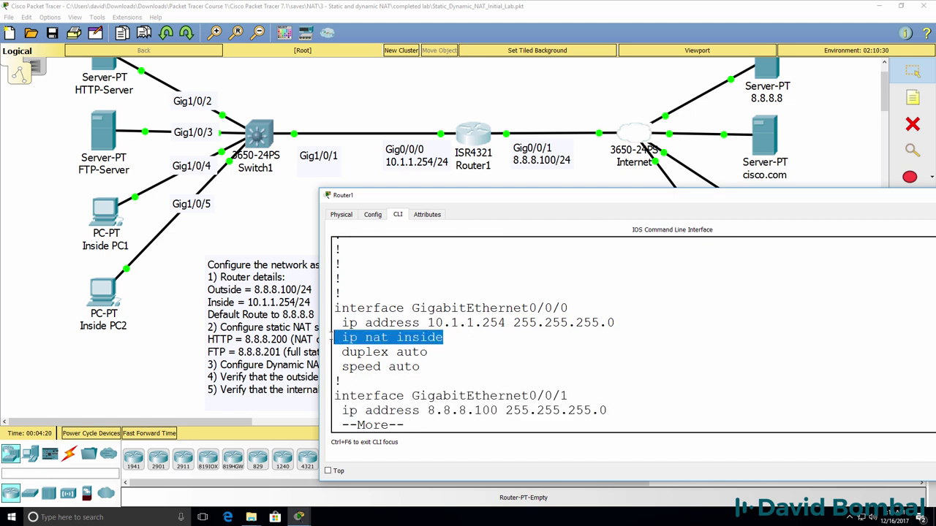
key("Return")
key("Return")
key("Return")
key("Return")
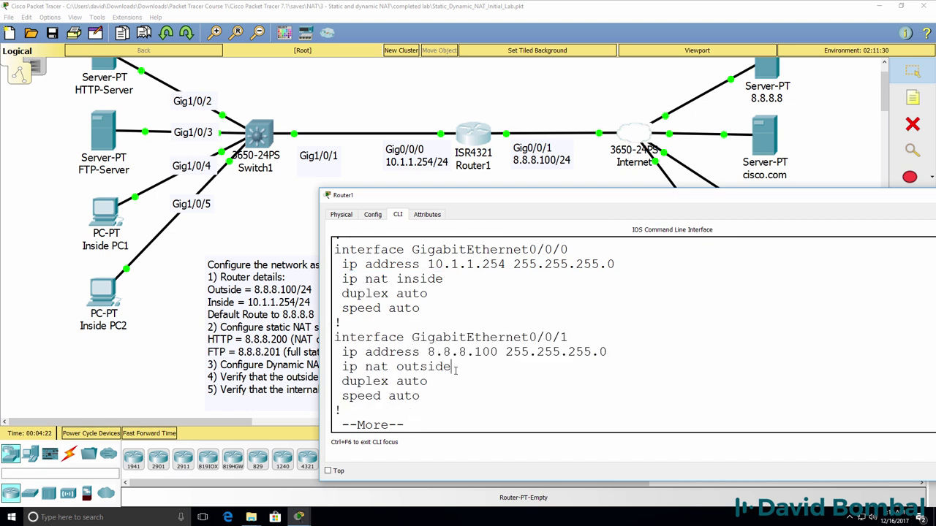
left_click_drag(456, 371, 302, 374)
key("space")
key("space")
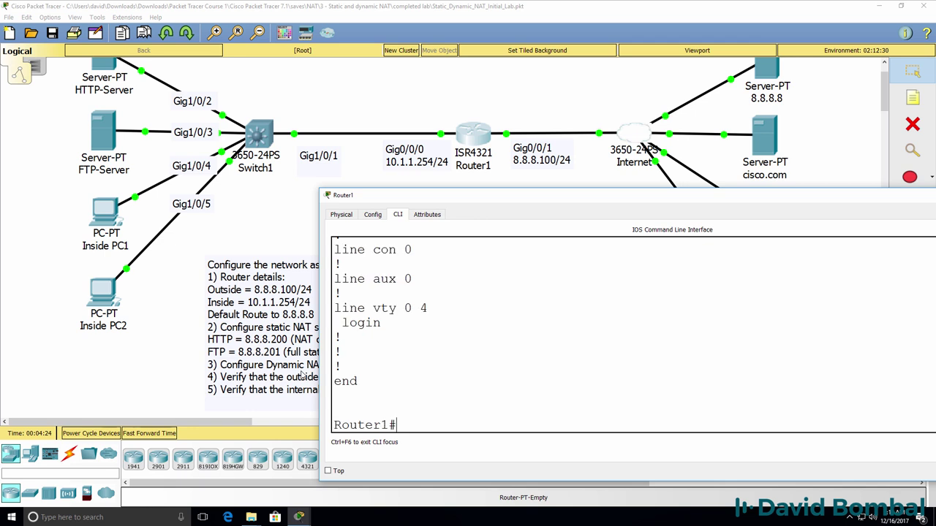
scroll(735, 353, "up", 6)
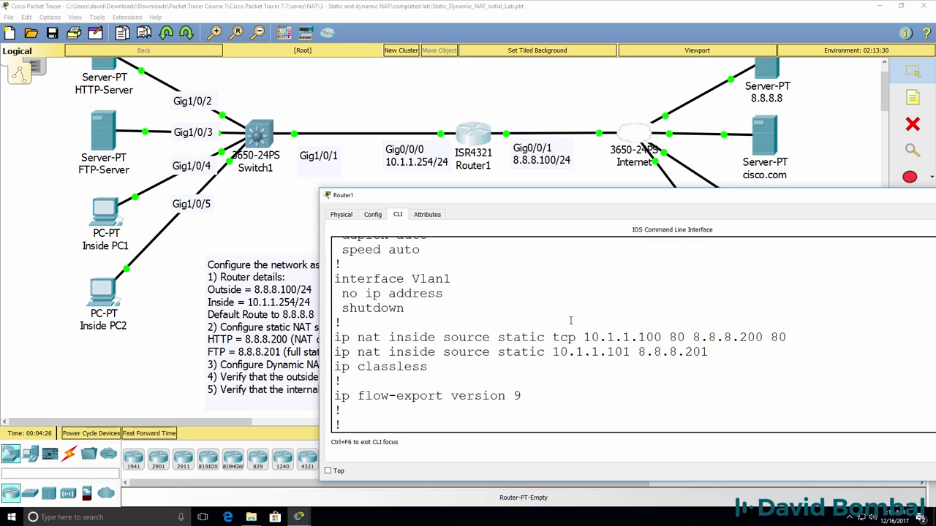
left_click_drag(735, 352, 293, 342)
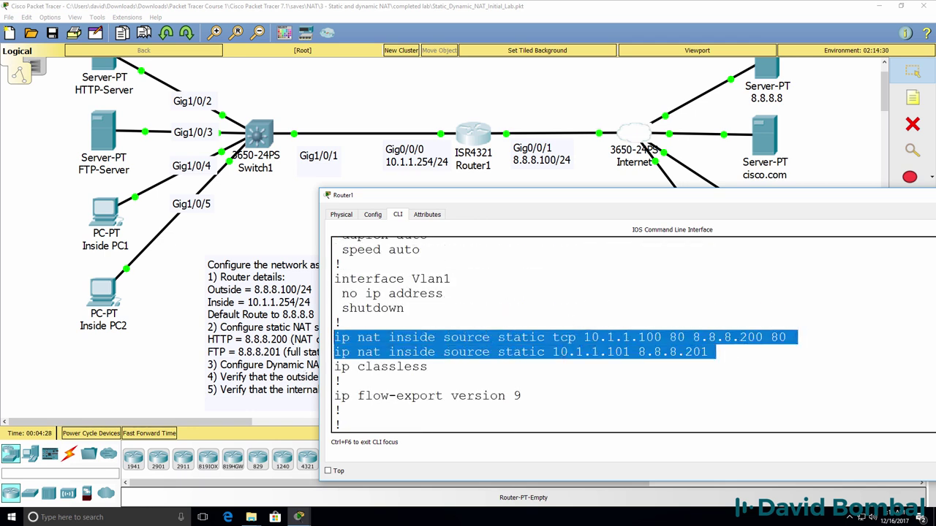
left_click(297, 190)
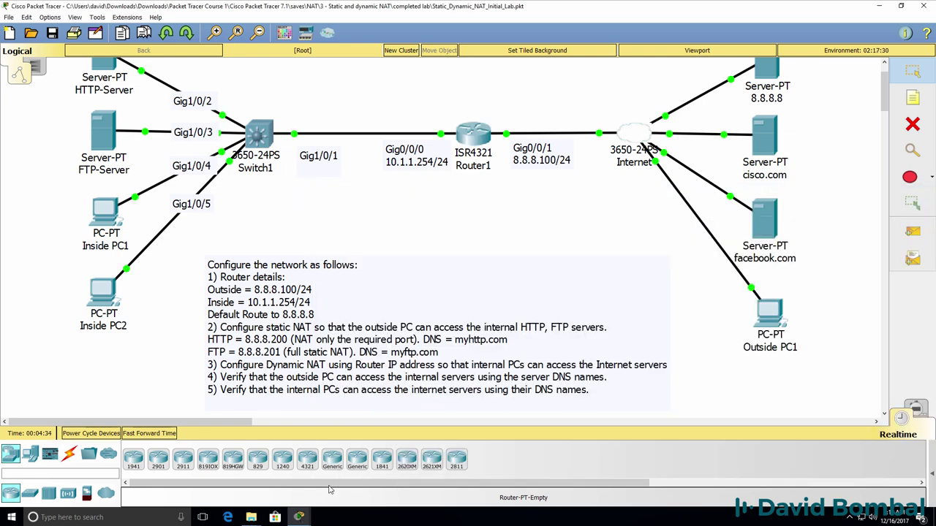
On Router1, configure 'ip nat inside source list 1 interface g0/0/1 overload' in global config
left_click(473, 134)
key("Return")
type("conf t")
key("Return")
type("ip nat in")
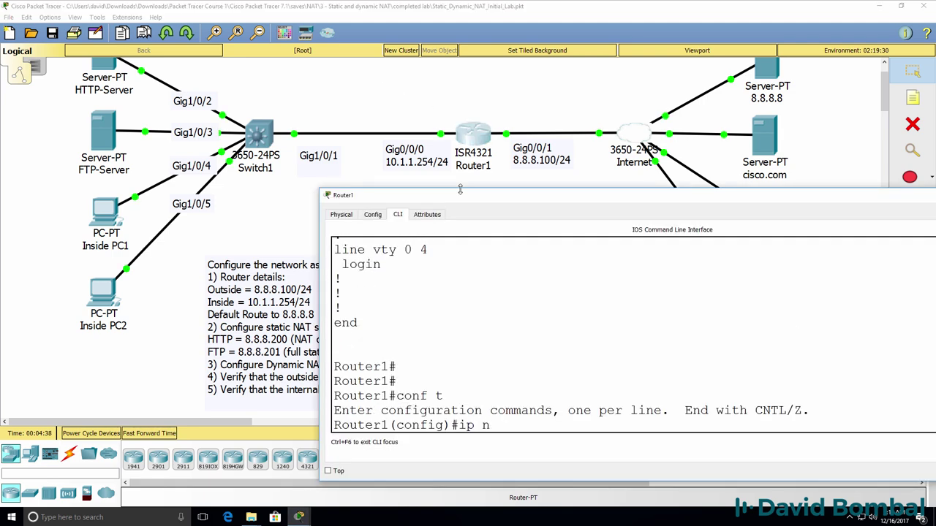
key("Tab")
type("?sou")
key("Tab")
type("?li")
key("Tab")
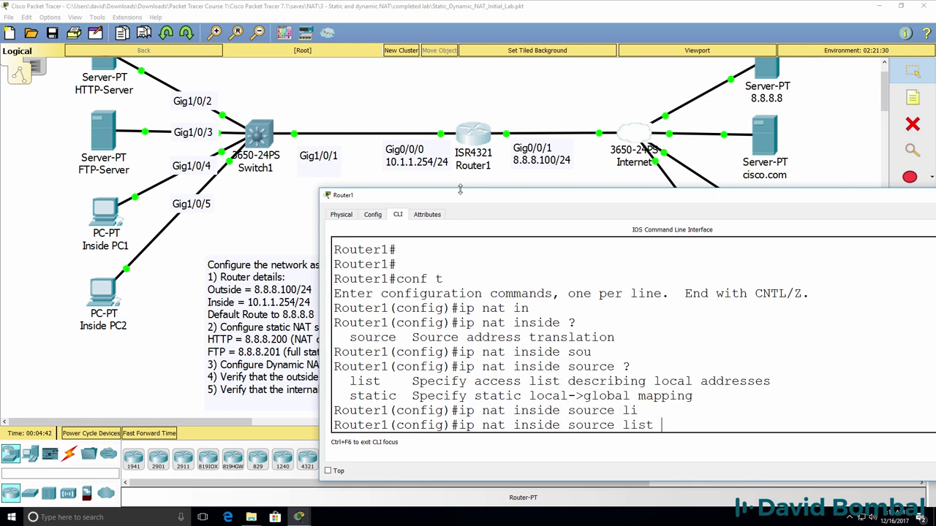
type("?1 ?")
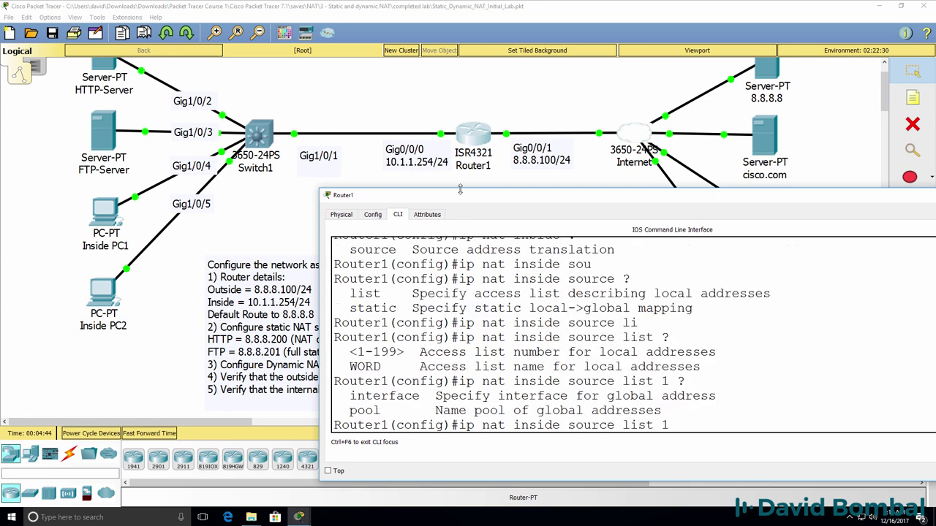
type("in")
key("Tab")
type("?")
type("g0")
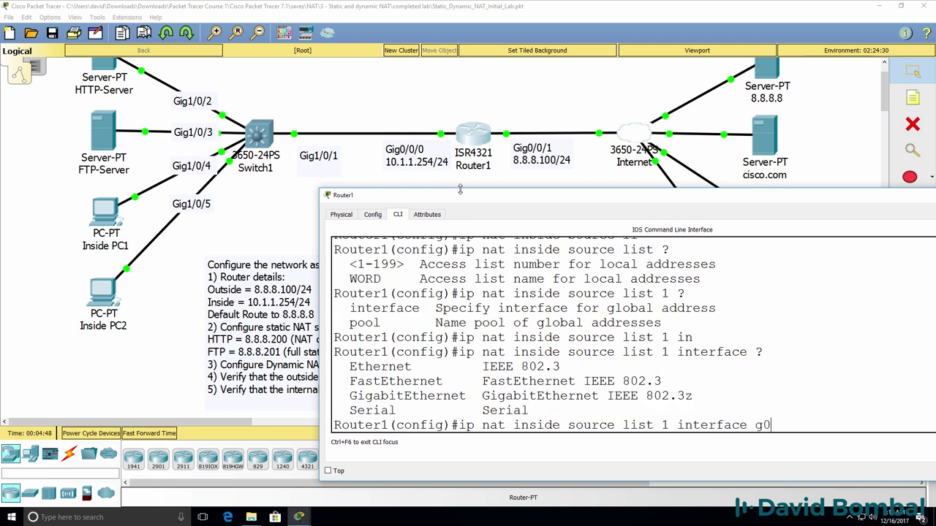
type("/0/")
type("1 ?")
type("ov")
key("Tab")
key("Return")
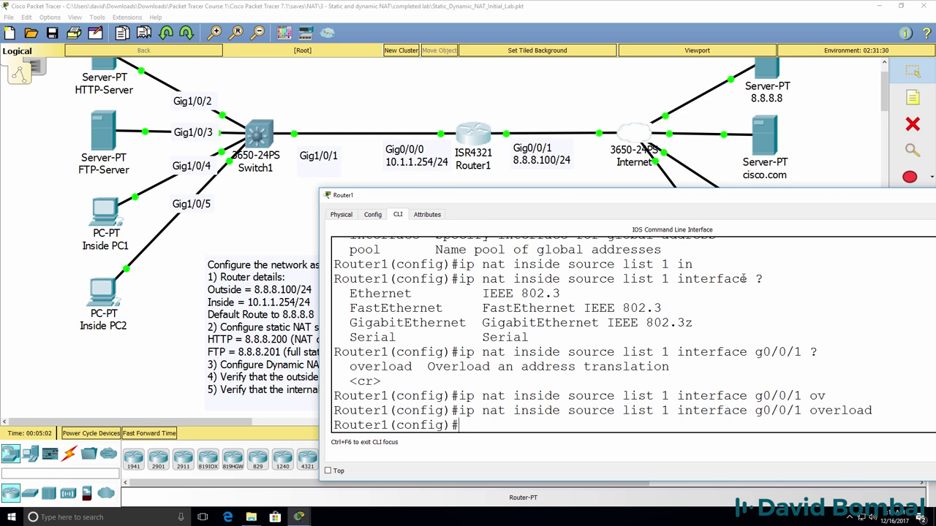
Add 'access-list 1 permit any', leave configuration mode, and show the NAT translations
type("e")
key("Tab")
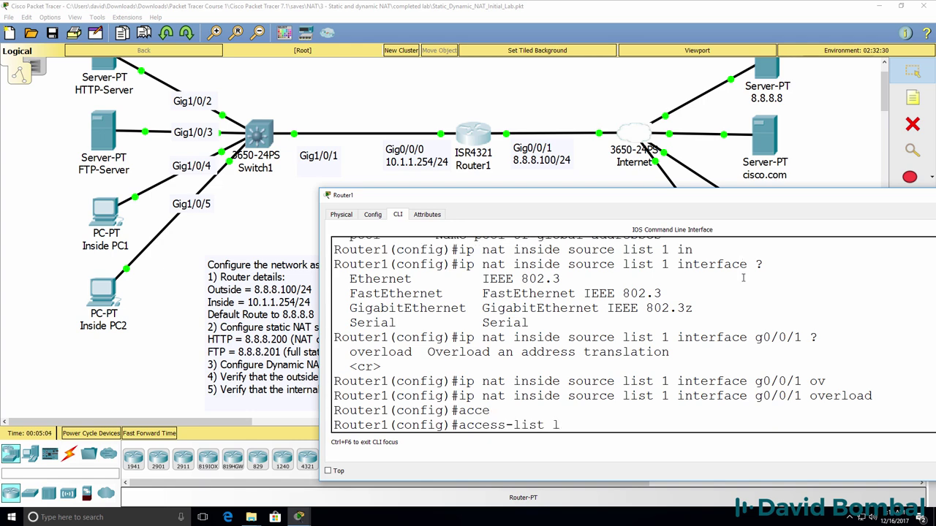
type("1 ?")
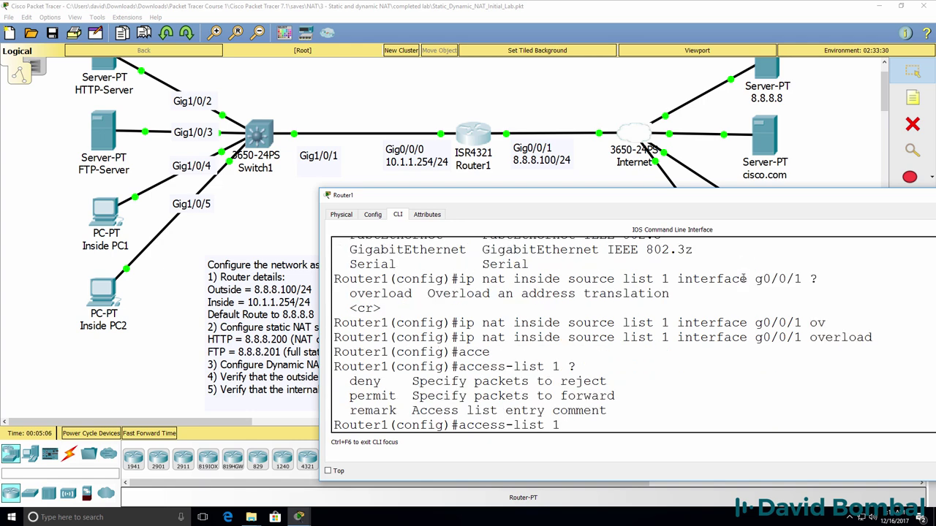
type("per")
key("Tab")
type("?any")
key("Return")
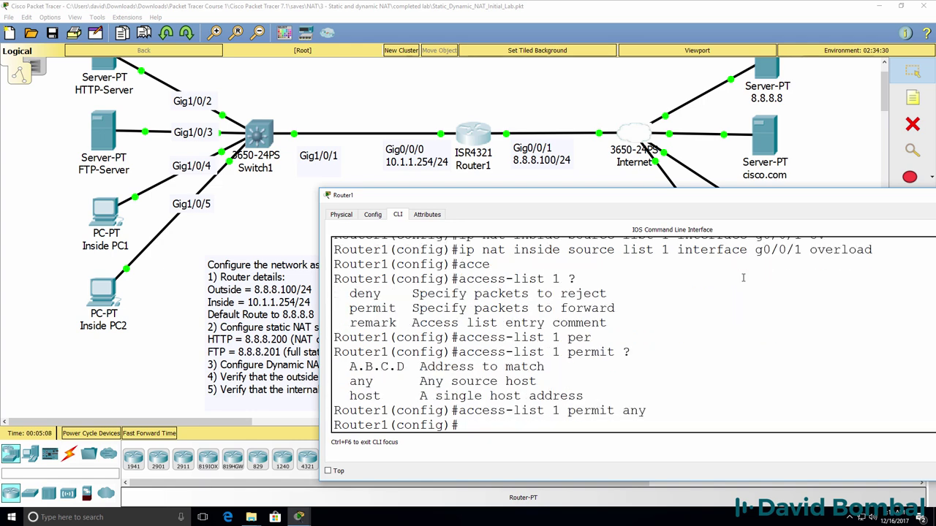
key("Return")
key("Return")
key("Return")
type("end")
key("Return")
key("Return")
key("Return")
key("Return")
type("sh ip nat tr")
key("Tab")
key("Return")
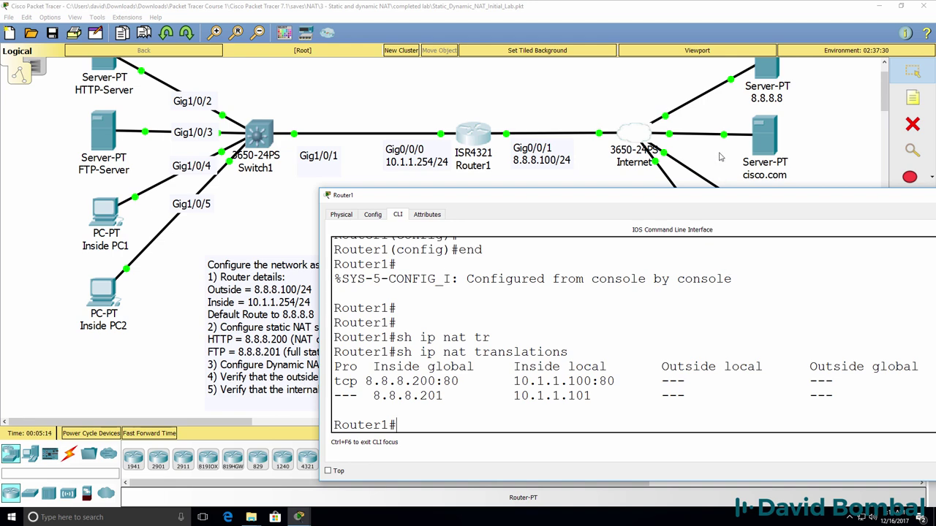
Load cisco.com in Inside PC1's web browser
left_click_drag(599, 202, 509, 224)
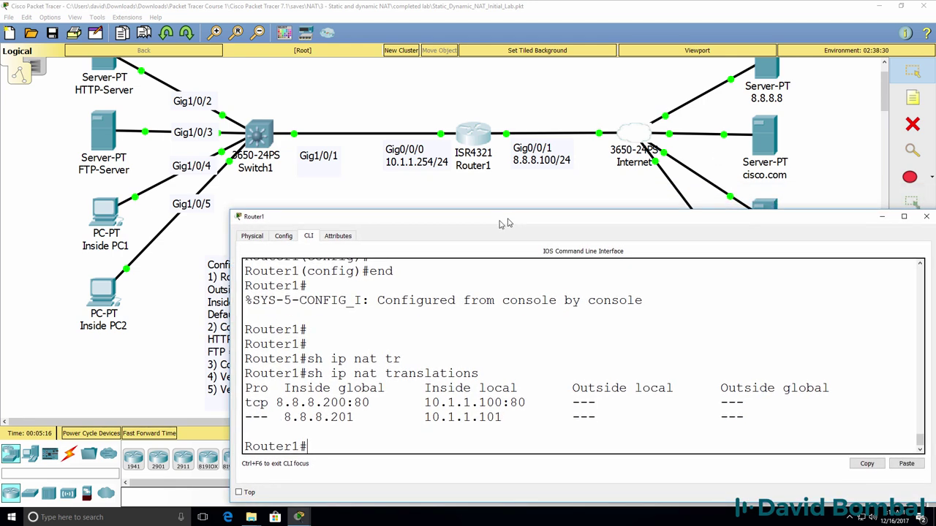
left_click(433, 206)
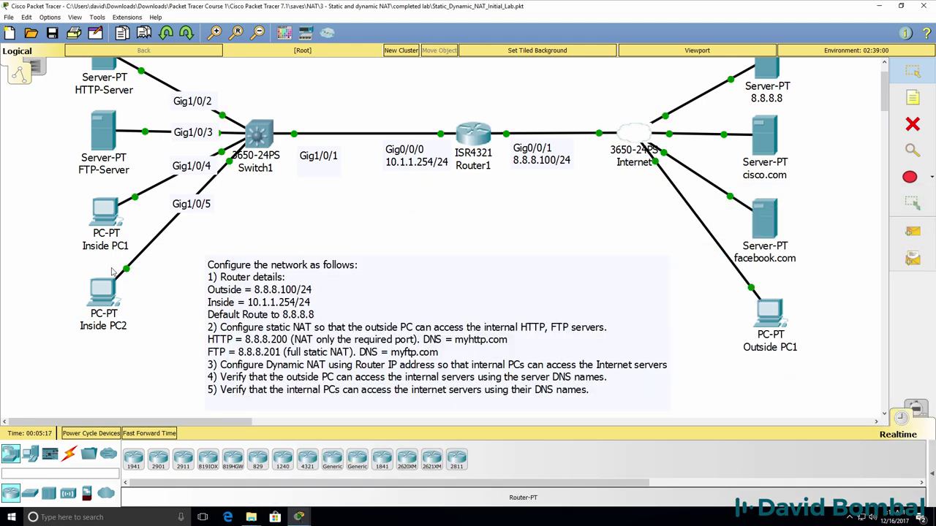
left_click(105, 222)
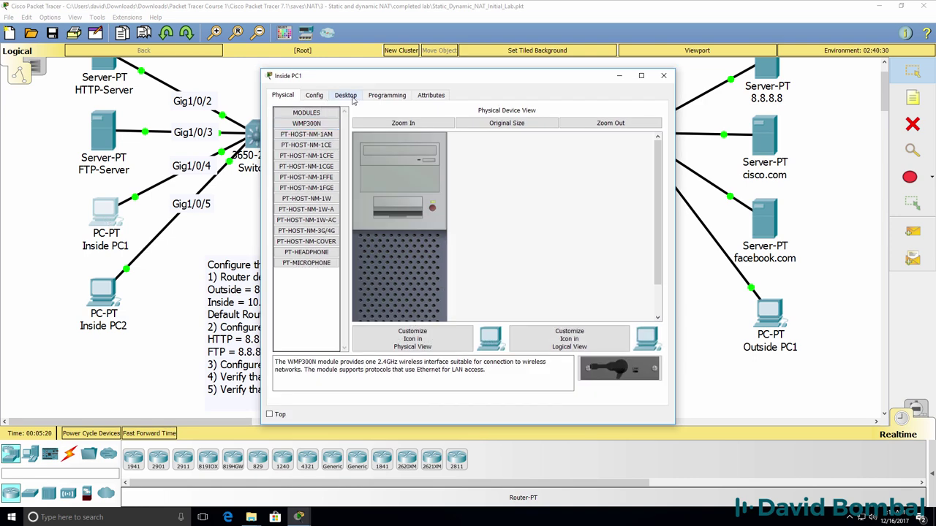
left_click(346, 96)
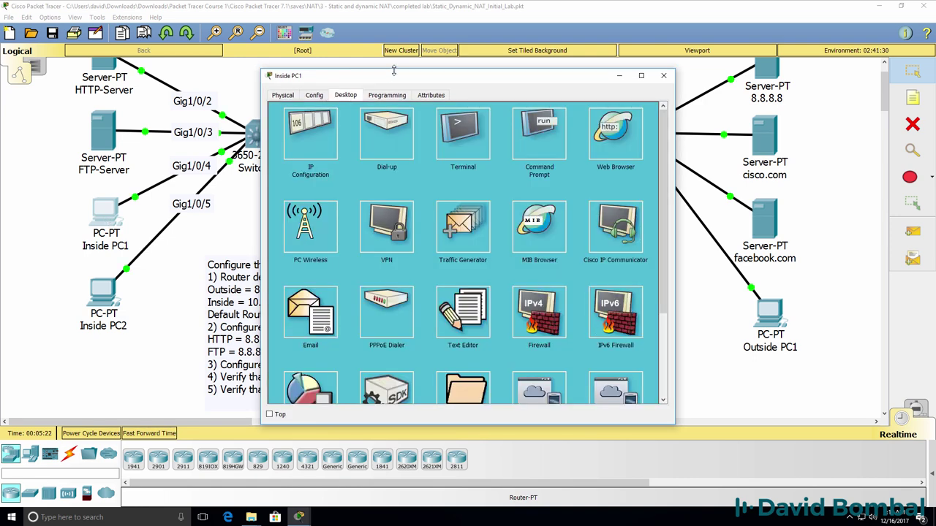
left_click_drag(394, 77, 320, 94)
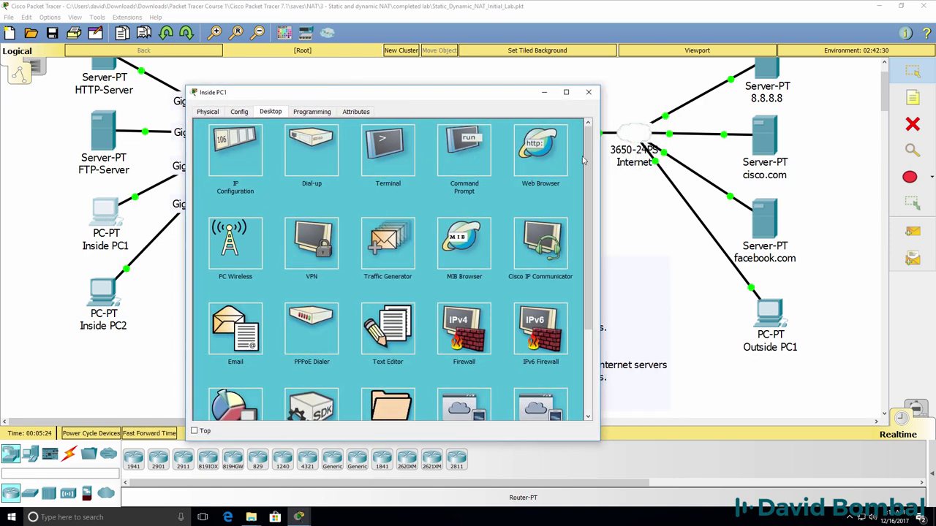
left_click(555, 144)
left_click(348, 139)
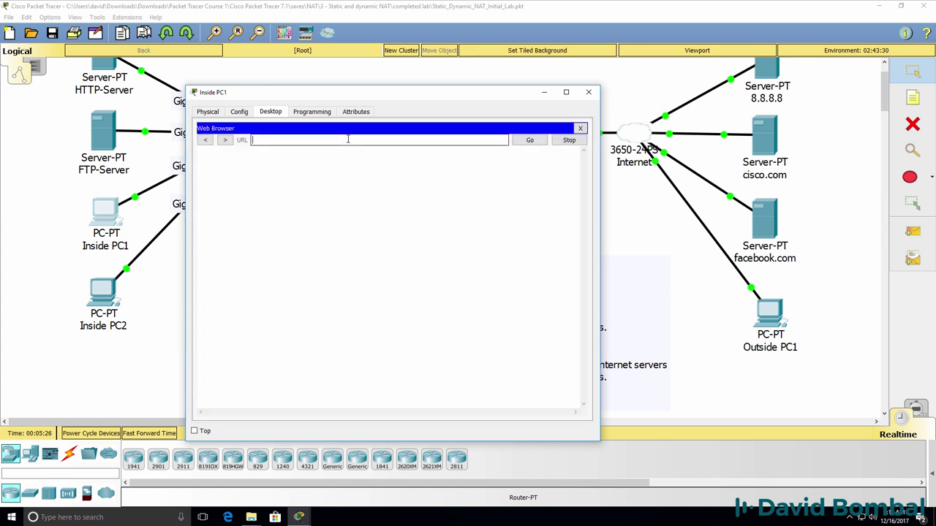
type("cisco.com")
key("Return")
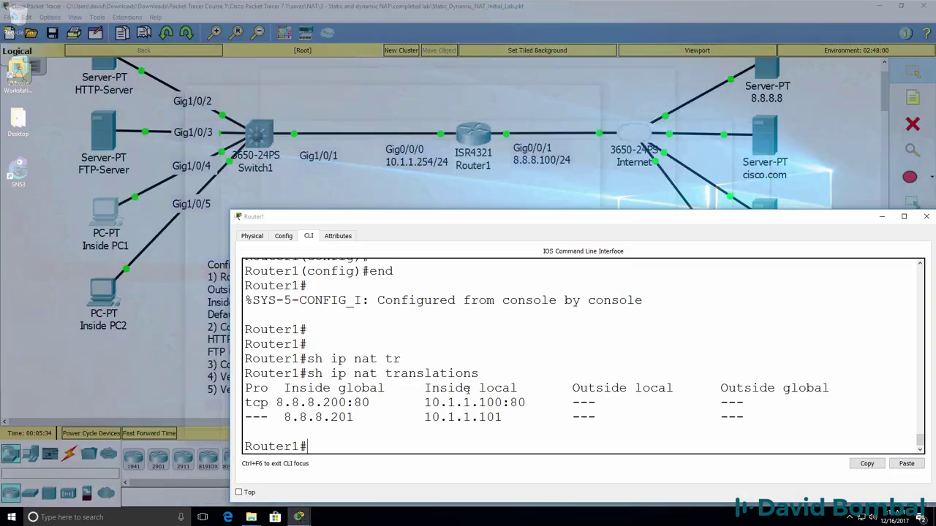
Rerun 'sh ip nat translations' on Router1 and highlight the new udp DNS translation
key("Up")
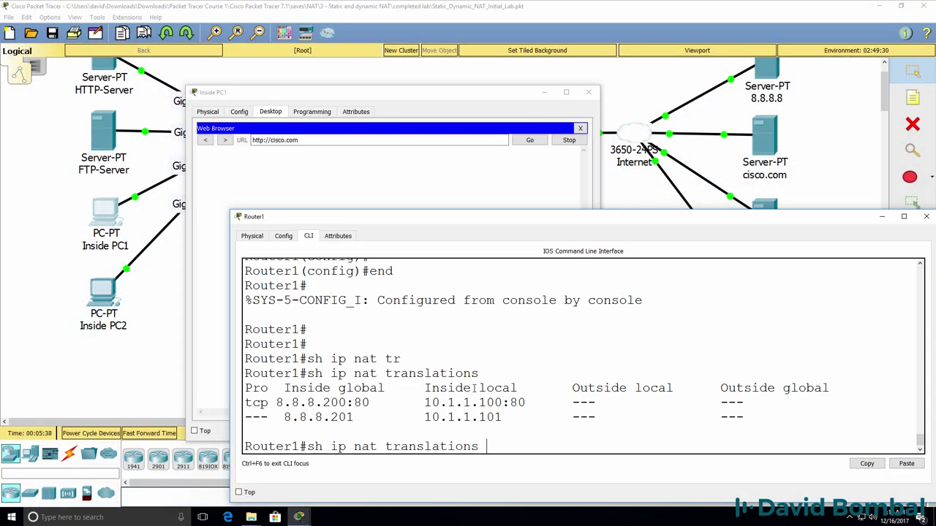
key("Return")
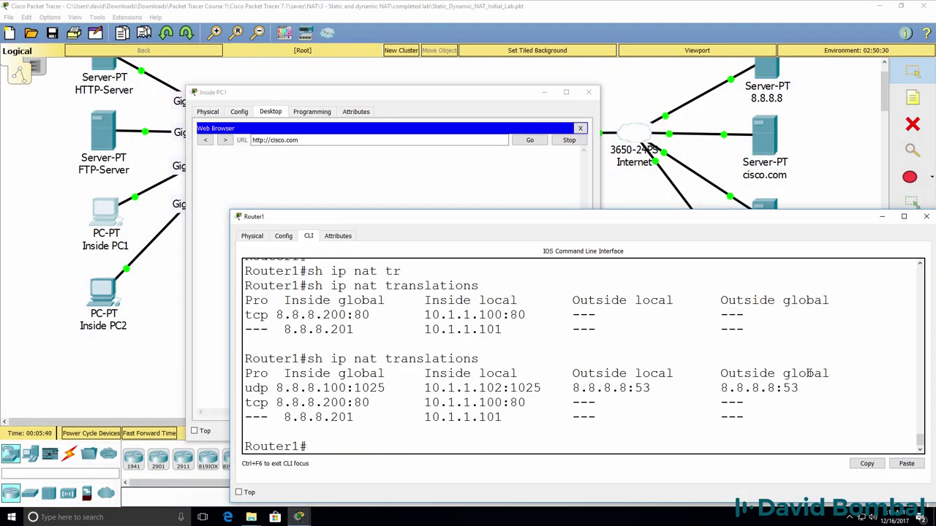
left_click_drag(807, 388, 232, 389)
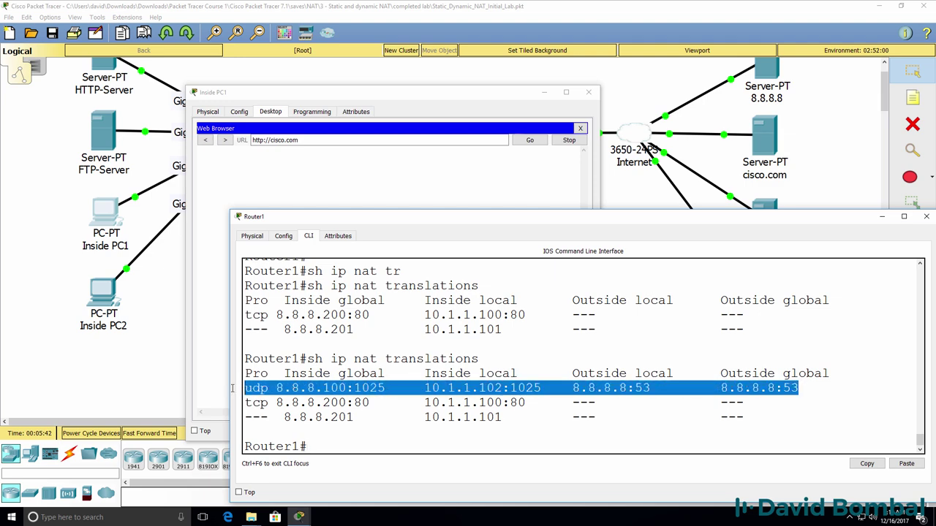
left_click(408, 98)
left_click_drag(409, 95, 291, 87)
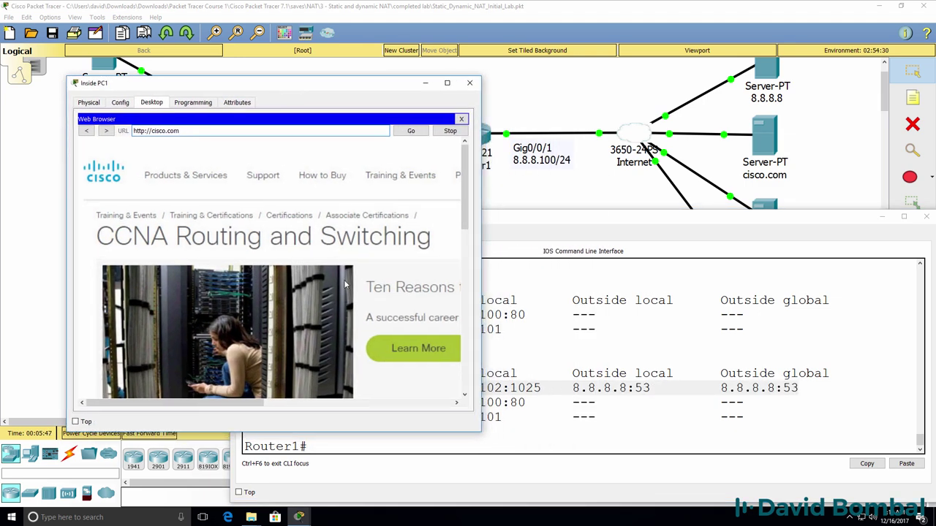
Rerun Router1's NAT translations, enlarge the window, and highlight the udp and tcp 8.8.8.9:80 rows
left_click(674, 349)
key("Up")
key("Return")
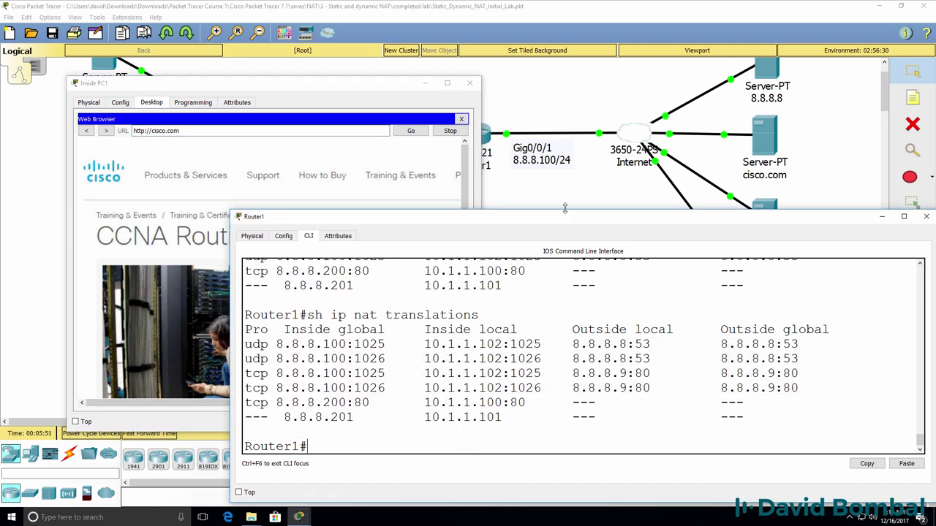
left_click_drag(668, 211, 668, 122)
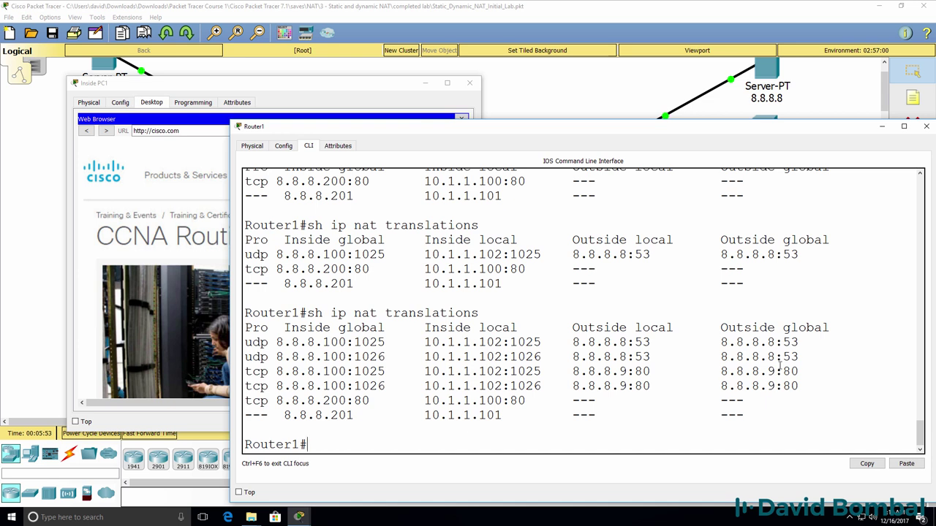
left_click_drag(813, 358, 206, 337)
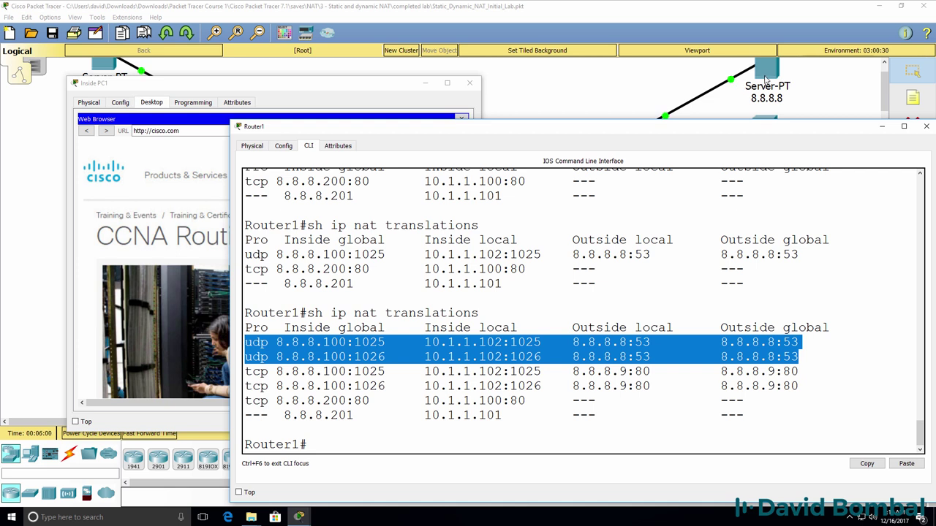
left_click_drag(800, 388, 238, 373)
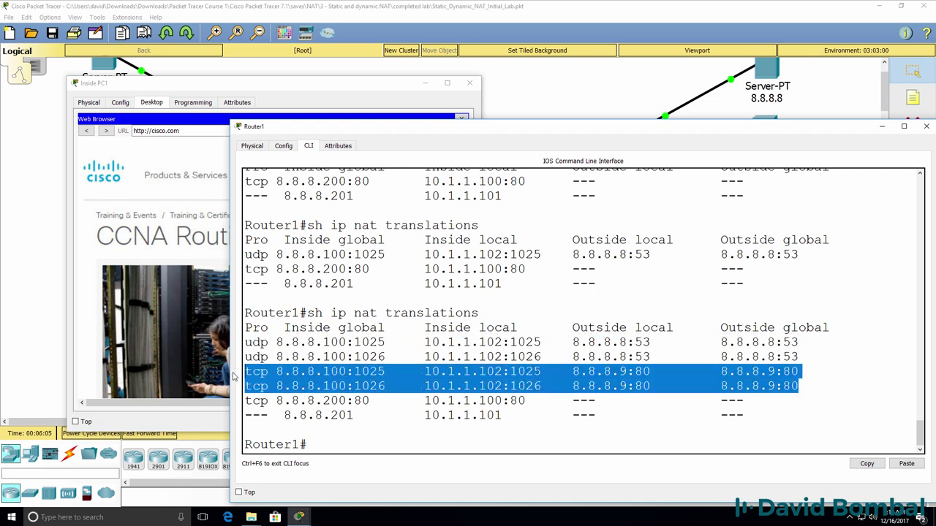
Trace the row 10.1.1.102:1025 to 8.8.8.100:1025 to 8.8.8.9:80, then close Inside PC1's browser
left_click(451, 371)
left_click_drag(403, 371, 542, 372)
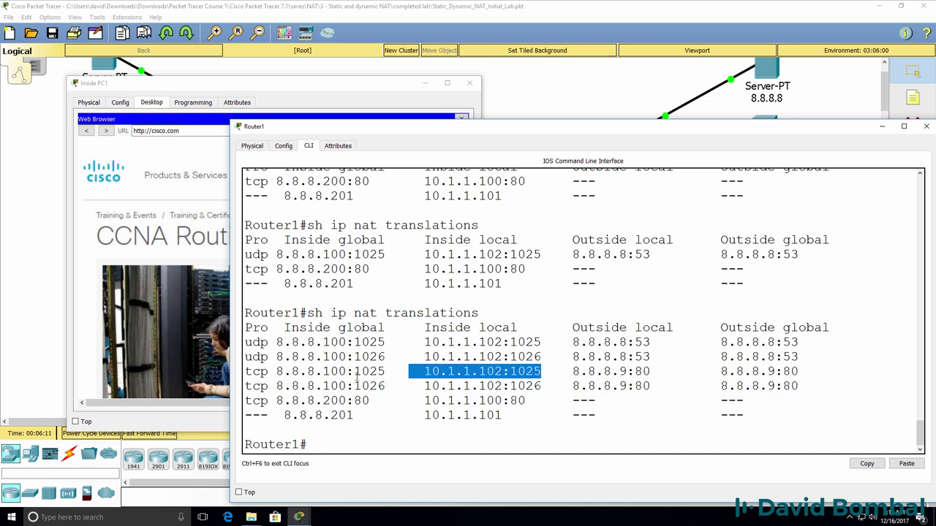
left_click_drag(400, 376, 245, 373)
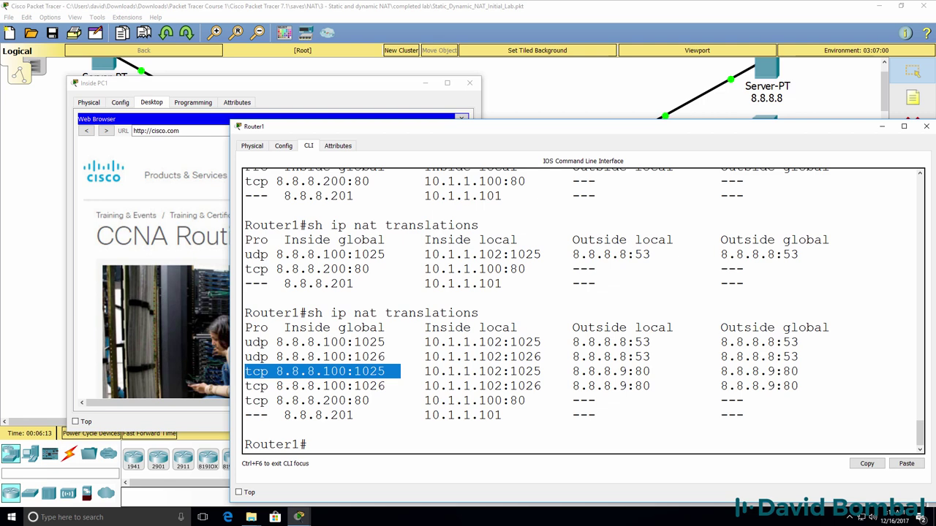
left_click_drag(570, 375, 810, 373)
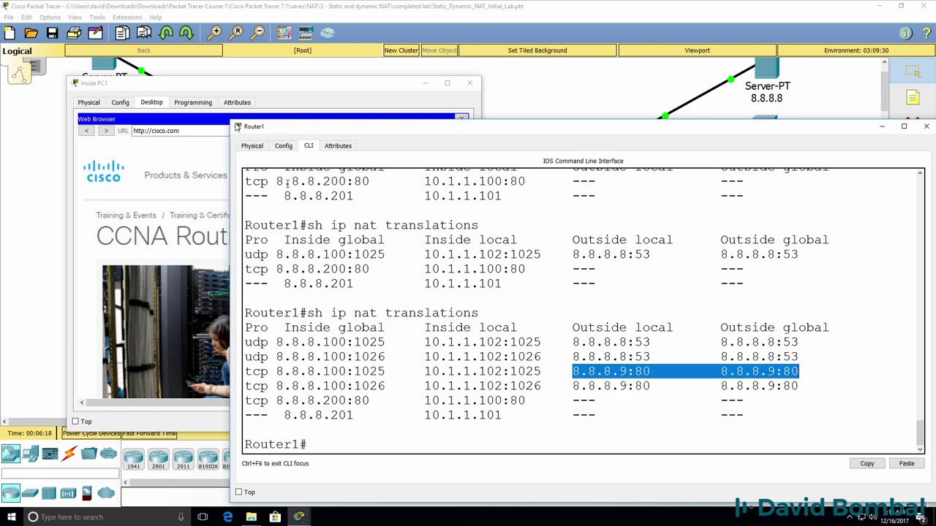
left_click(438, 118)
left_click(462, 119)
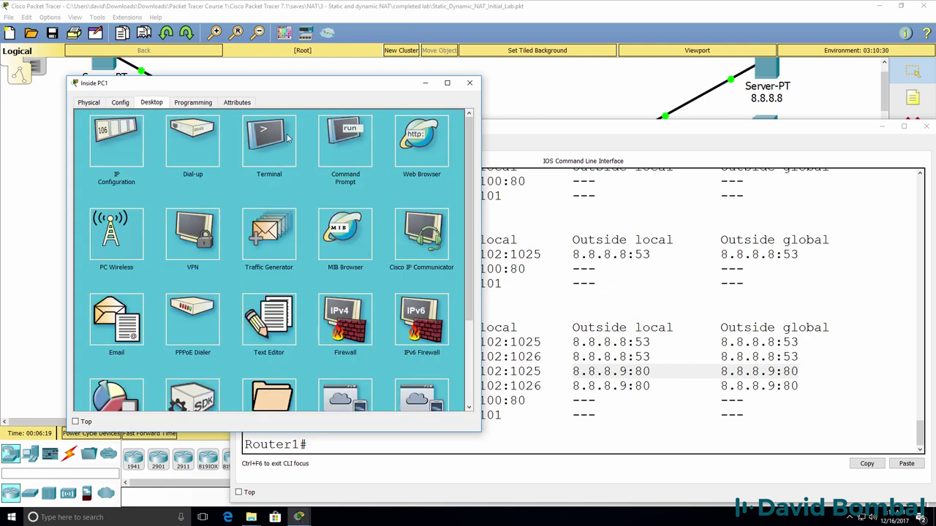
On Inside PC1, resolve cisco.com to 8.8.8.9 with nslookup, then ping it and stop with Ctrl+C
left_click(356, 141)
type("nslookup")
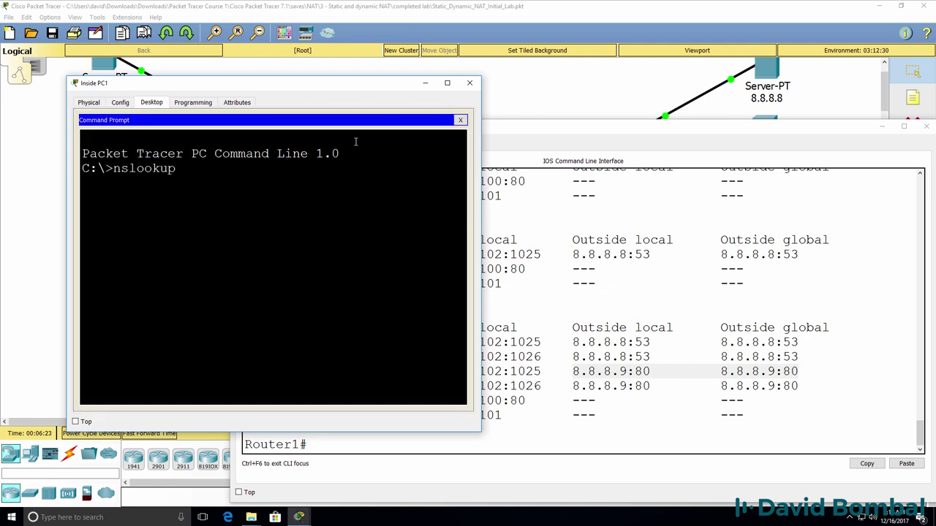
type(" cisco.com")
key("Return")
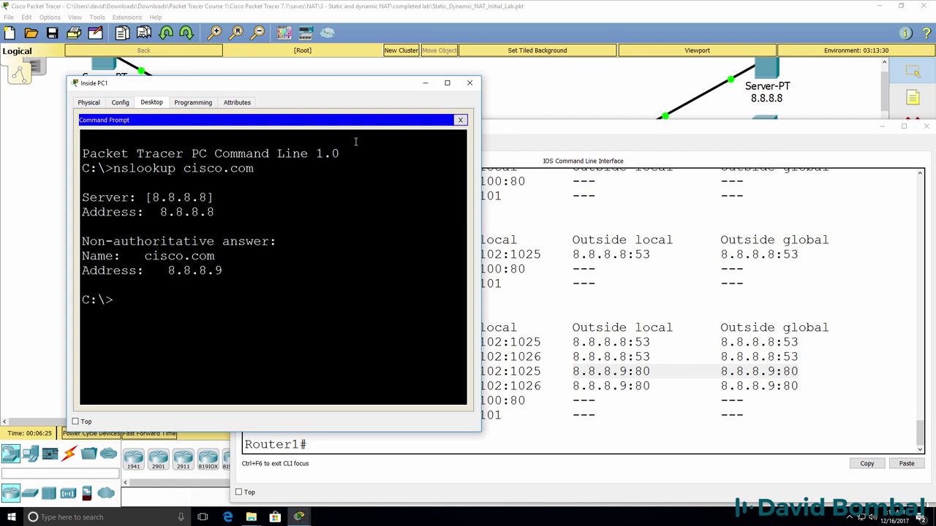
left_click_drag(236, 274, 169, 268)
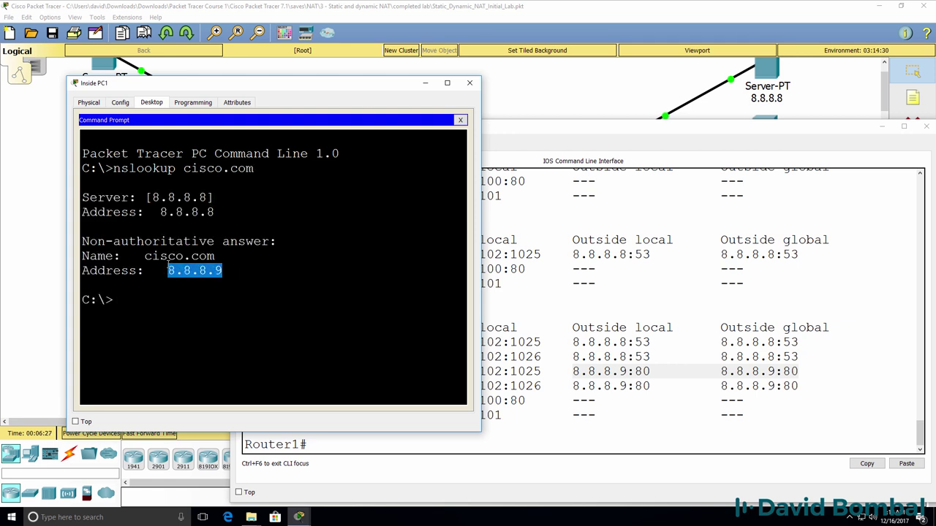
type("ping cisco.com")
key("BackSpace")
key("BackSpace")
key("BackSpace")
key("BackSpace")
key("BackSpace")
key("BackSpace")
type("oco.com")
key("Return")
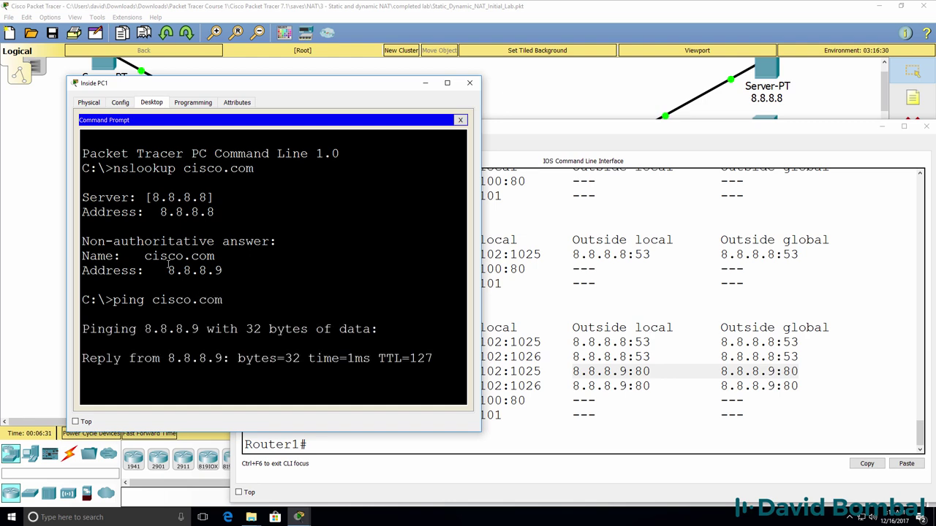
key("ctrl+c")
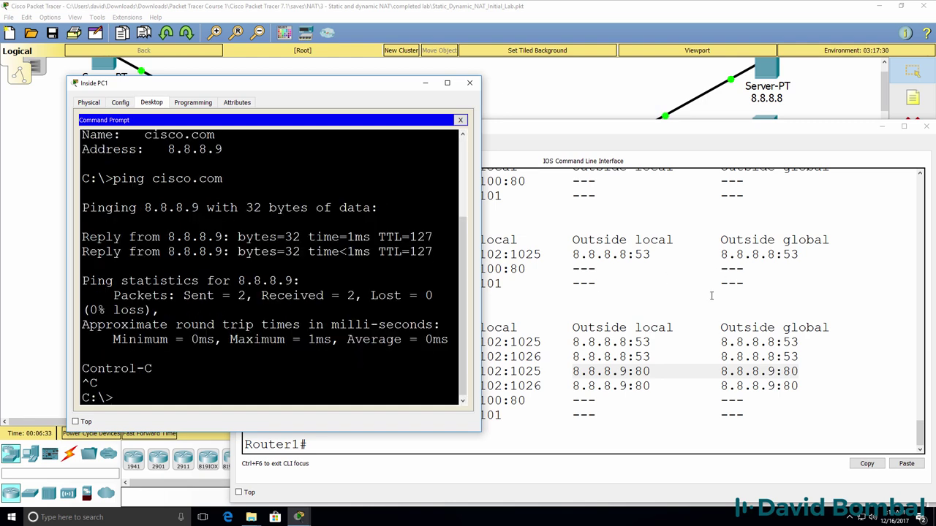
Rerun Router1's NAT translations and highlight the icmp, udp DNS and tcp 8.8.8.100 rows
left_click(708, 294)
key("Up")
key("Return")
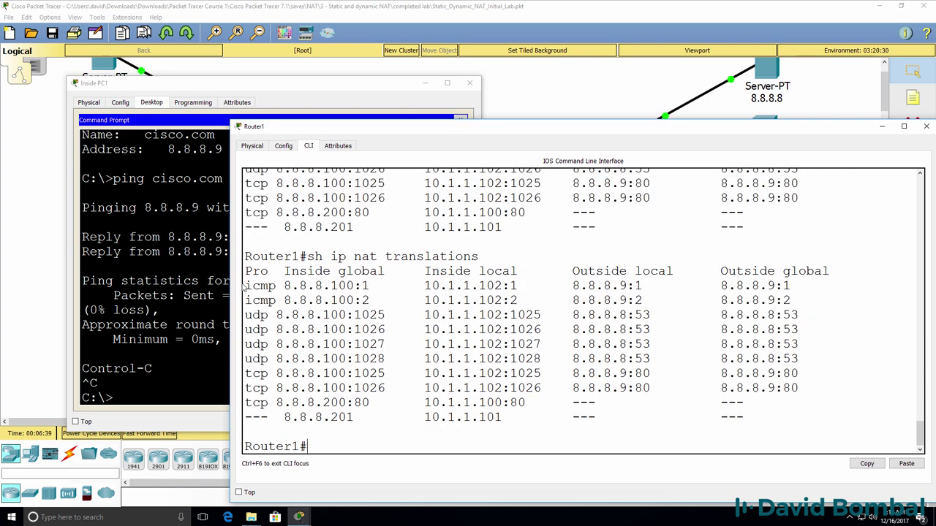
left_click_drag(246, 286, 832, 295)
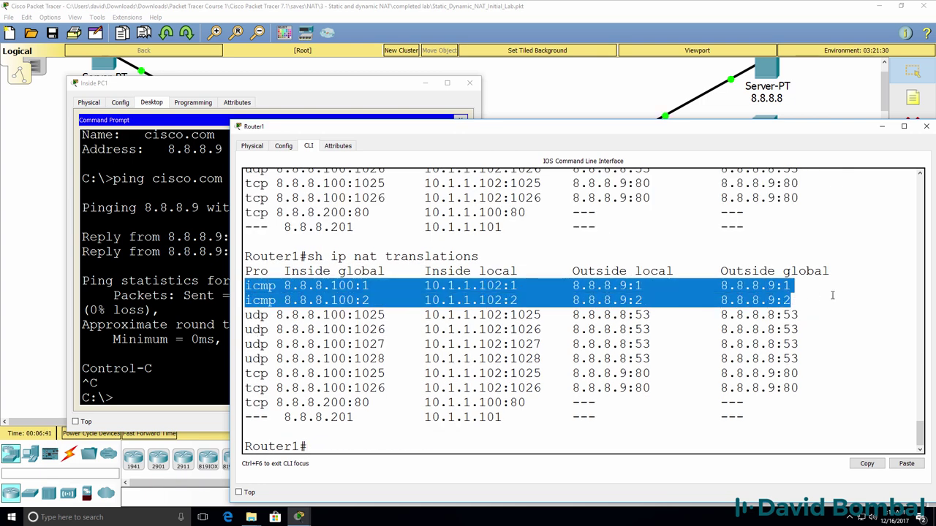
left_click_drag(803, 360, 221, 313)
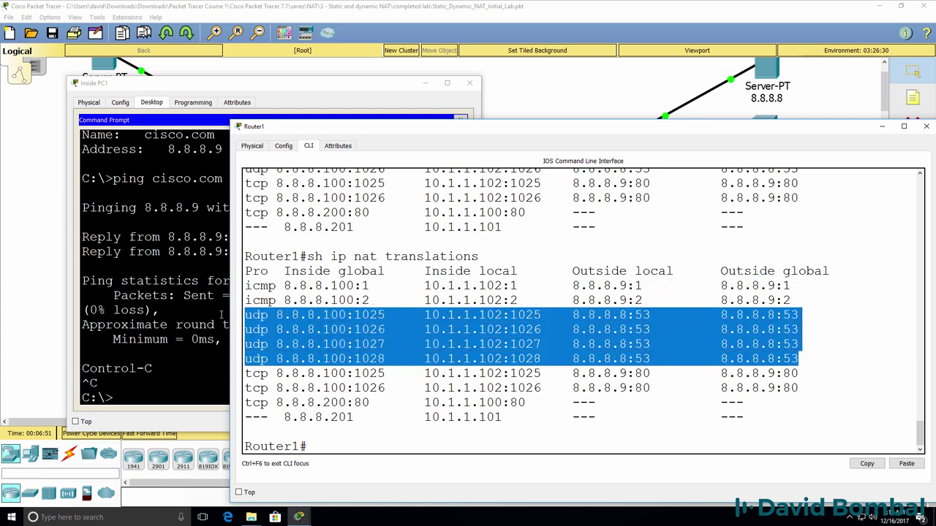
double_click(260, 315)
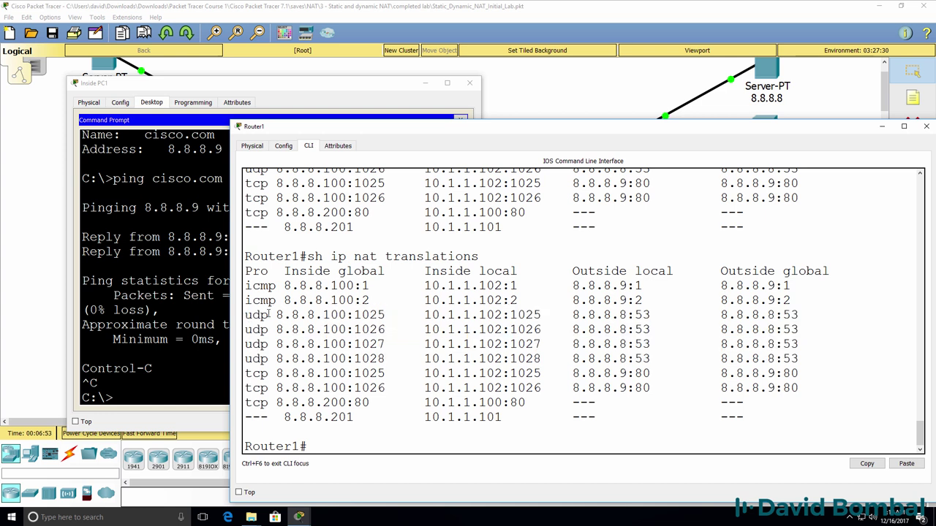
left_click_drag(245, 374, 845, 387)
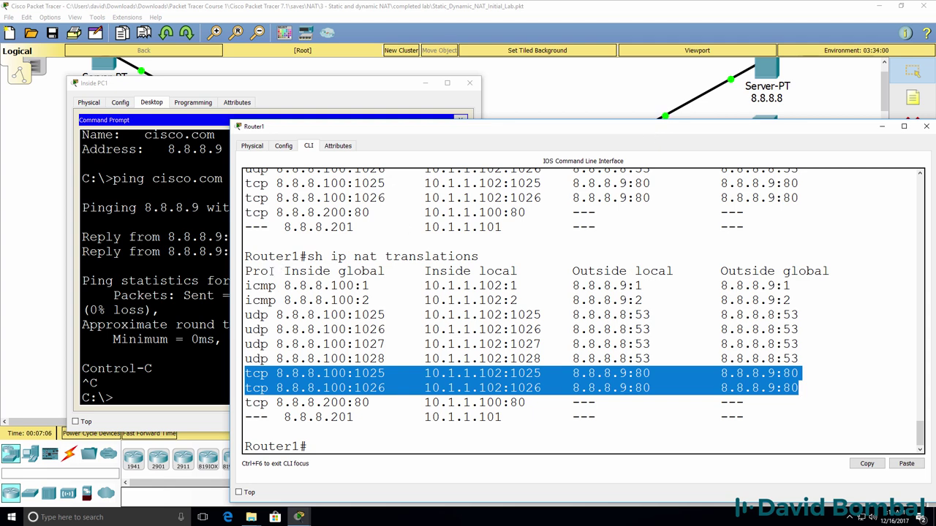
left_click(200, 235)
Browse to facebook.com on Inside PC1 and check Router1's NAT table for 8.8.8.10:80 translations
left_click(461, 119)
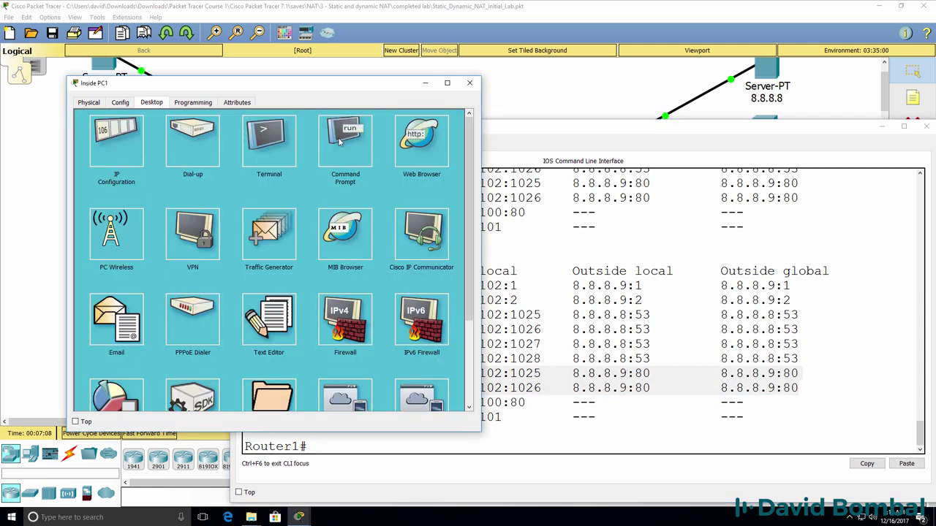
left_click(421, 139)
left_click(197, 132)
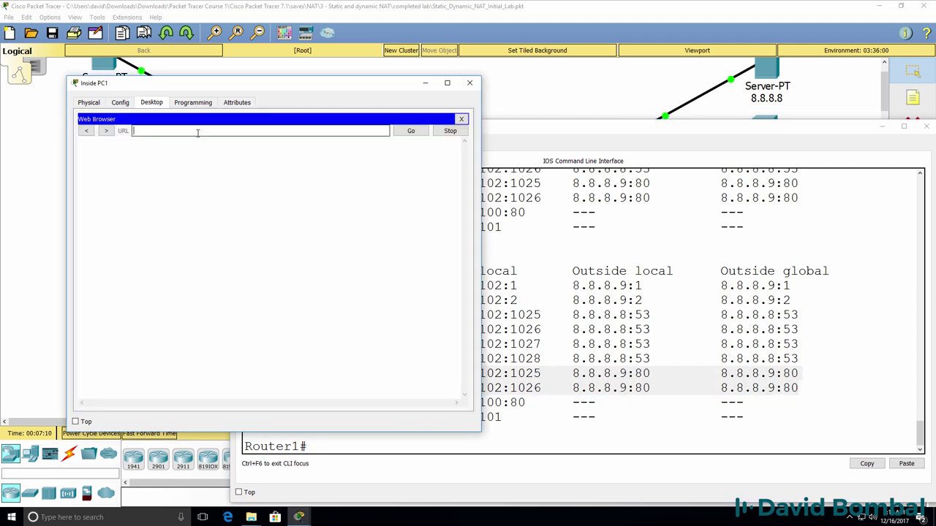
key("Return")
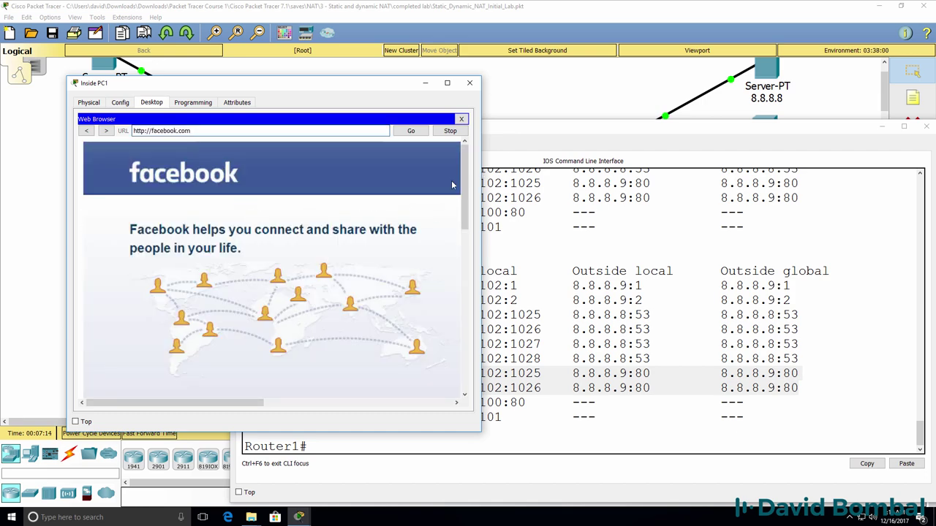
left_click(553, 229)
key("Up")
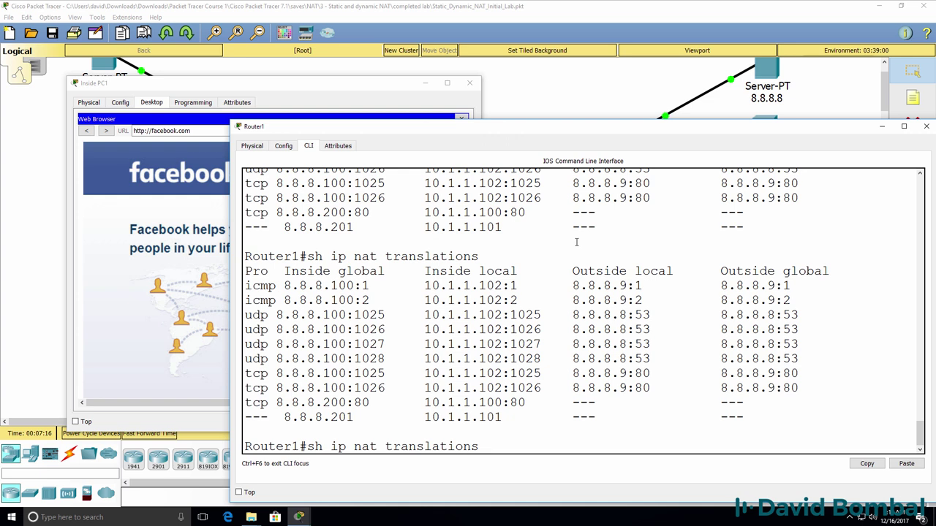
key("Return")
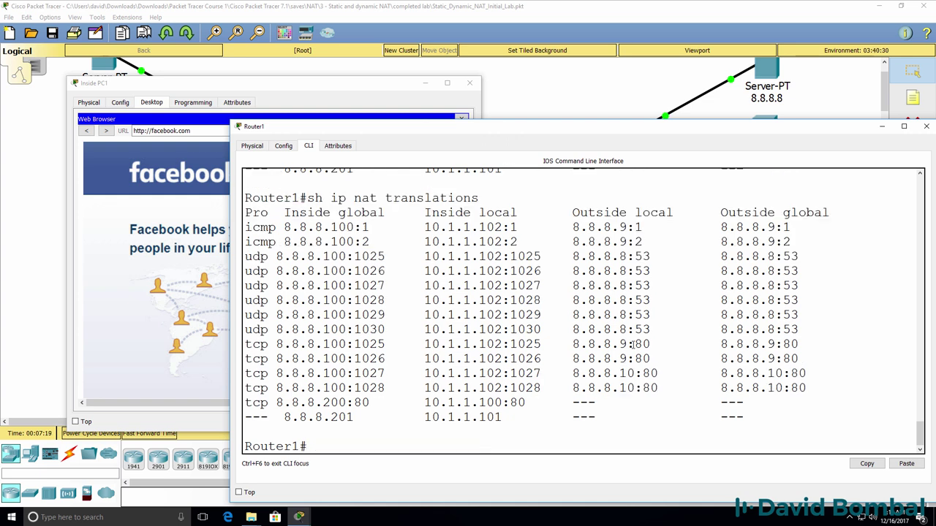
left_click_drag(806, 396, 213, 378)
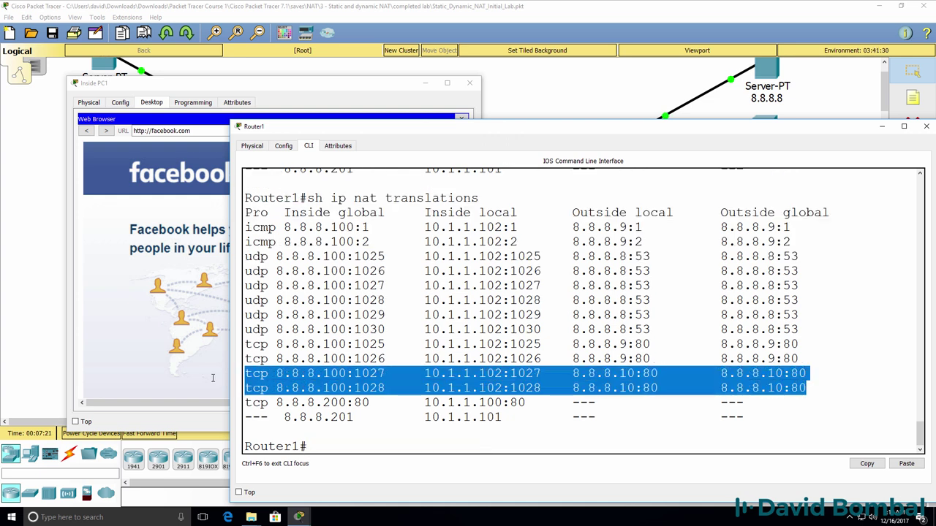
Run 'nslookup facebook.com' on Inside PC1, confirming it resolves to 8.8.8.10
left_click(293, 99)
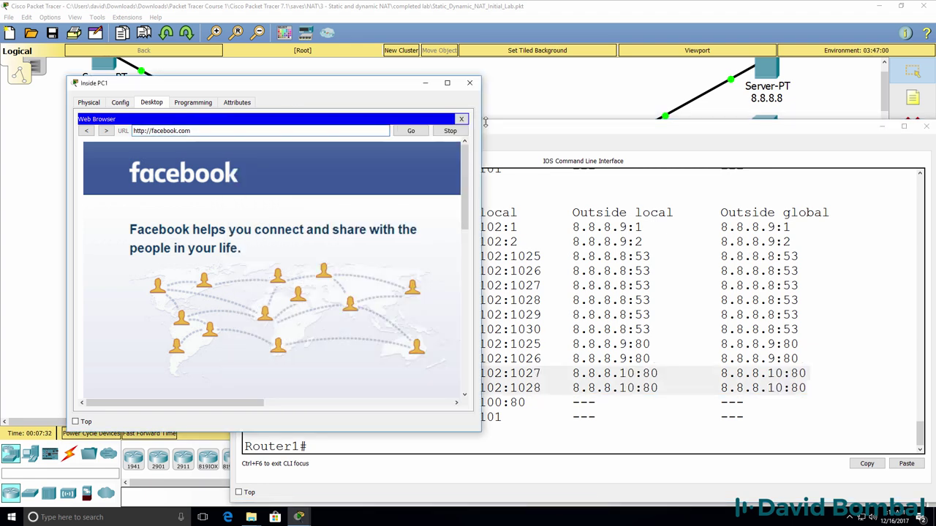
left_click(461, 119)
left_click(330, 140)
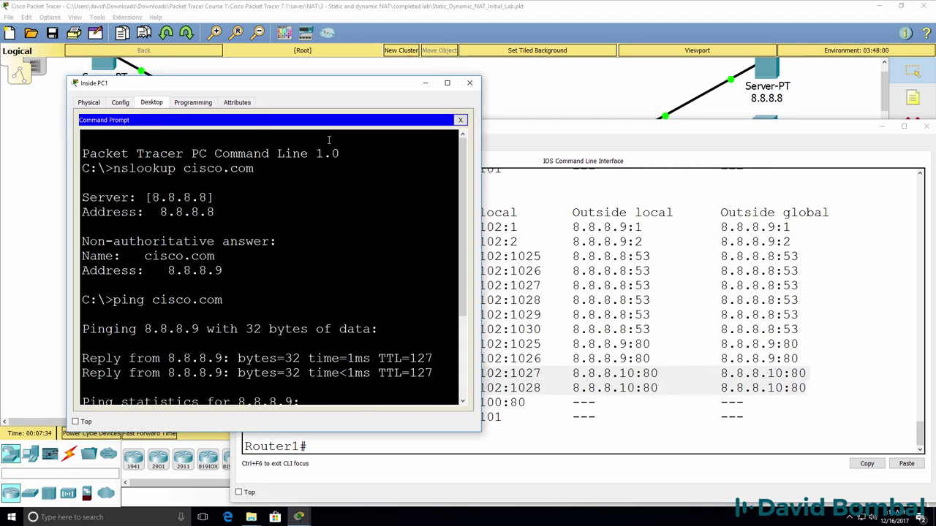
type("nnlookup fac")
type("eob")
key("BackSpace")
key("BackSpace")
type("book.com")
key("Return")
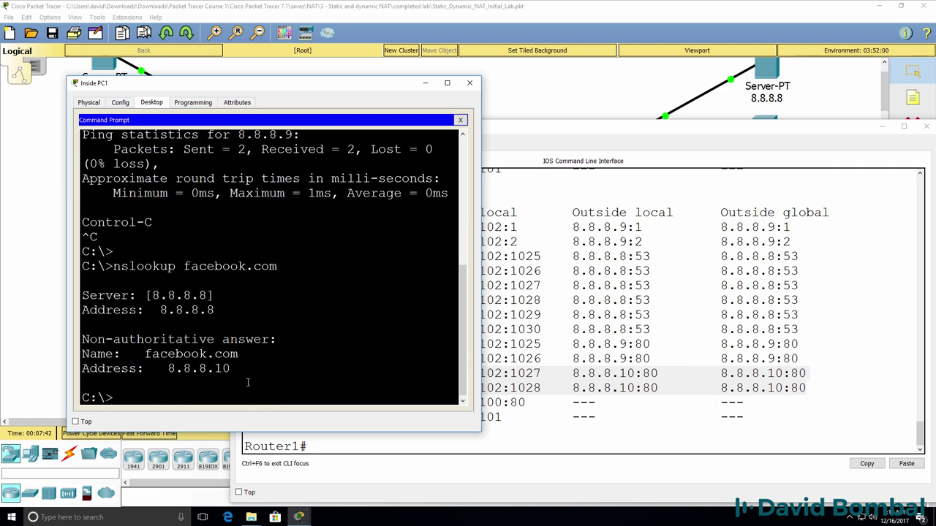
left_click_drag(231, 369, 82, 369)
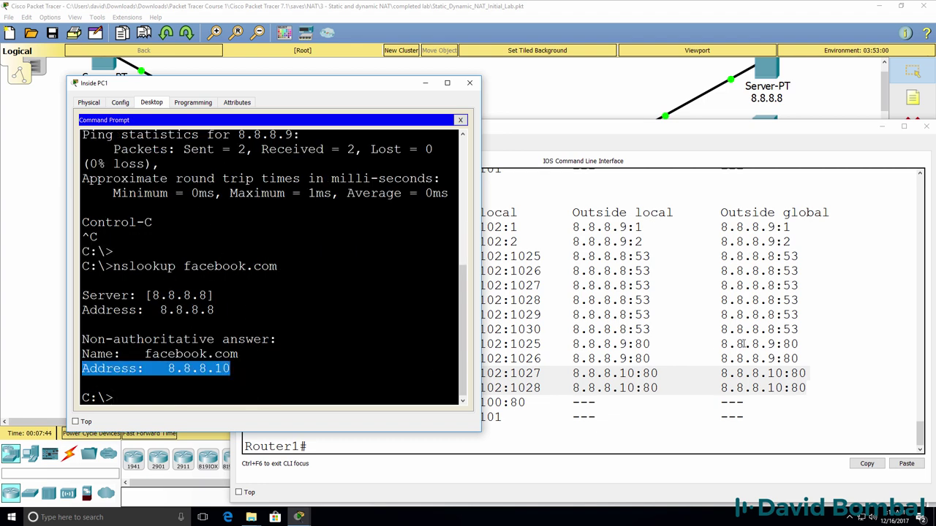
Rerun Router1's NAT translations listing, then hide the device windows to show the topology
left_click(768, 334)
key("Up")
key("Return")
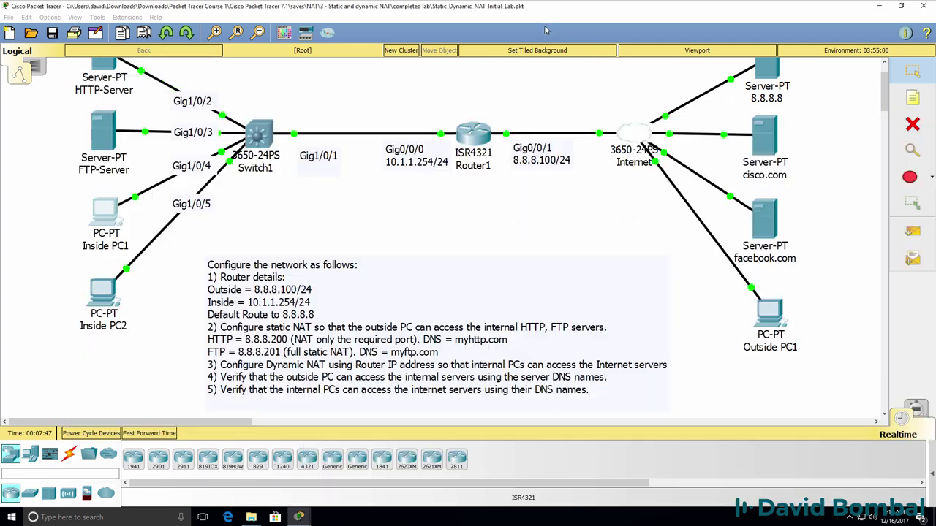
left_click(544, 25)
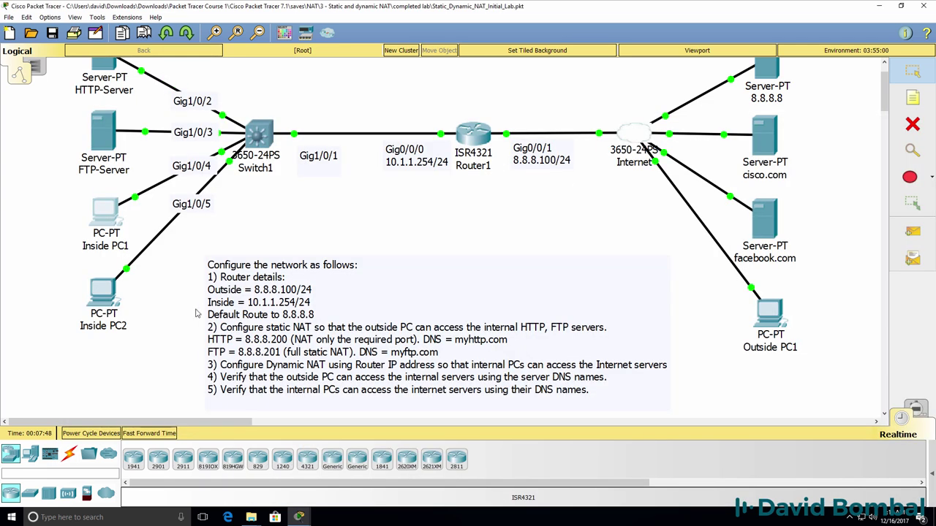
Confirm Inside PC2's FastEthernet0 IP address is 10.1.1.103
left_click(95, 307)
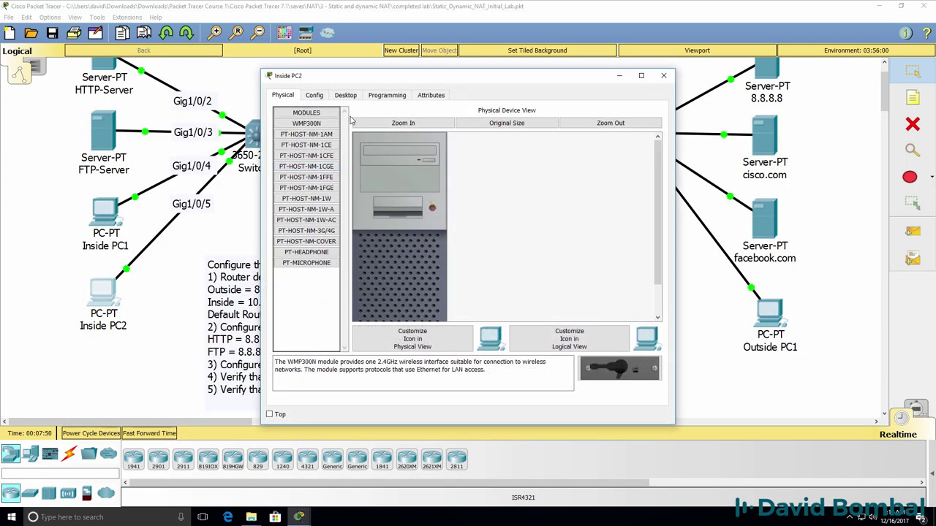
left_click_drag(375, 84, 131, 131)
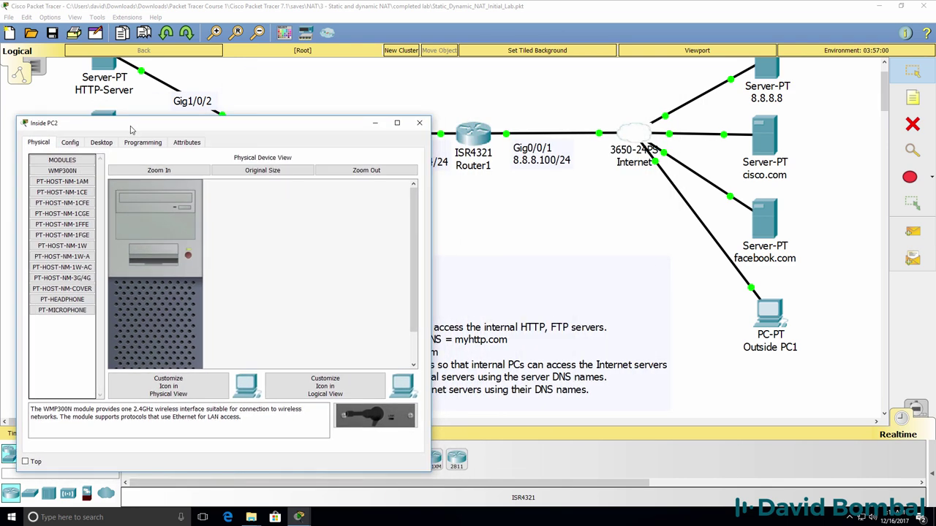
left_click(70, 142)
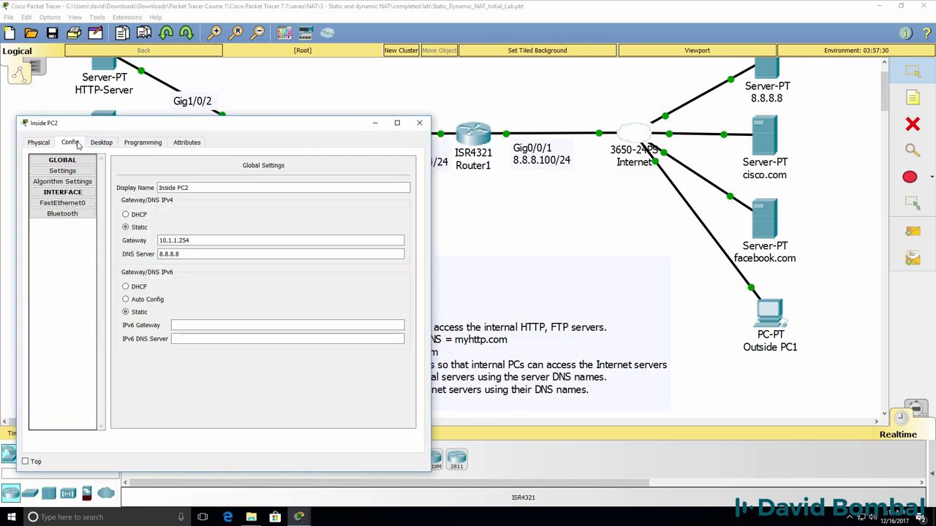
left_click(62, 203)
left_click_drag(310, 242, 254, 242)
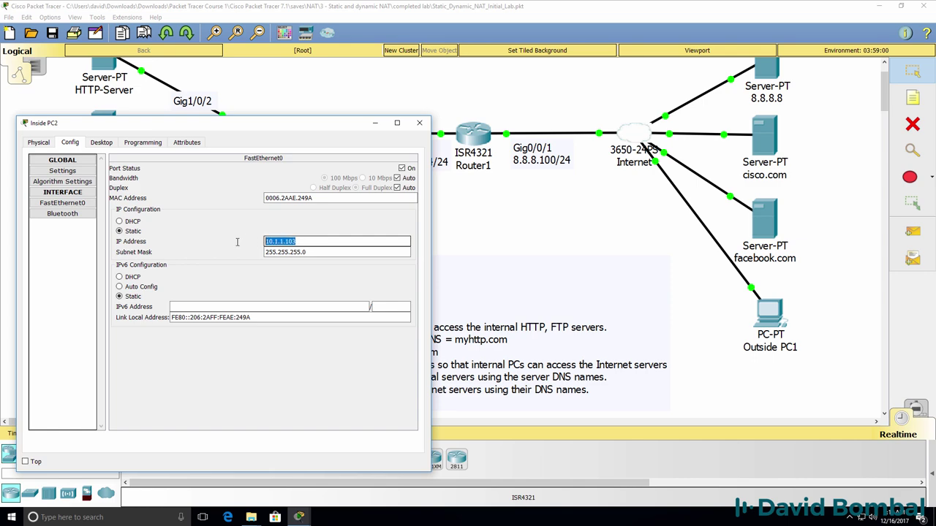
Review the rows of Router1's NAT translation table
mouse_move(299, 517)
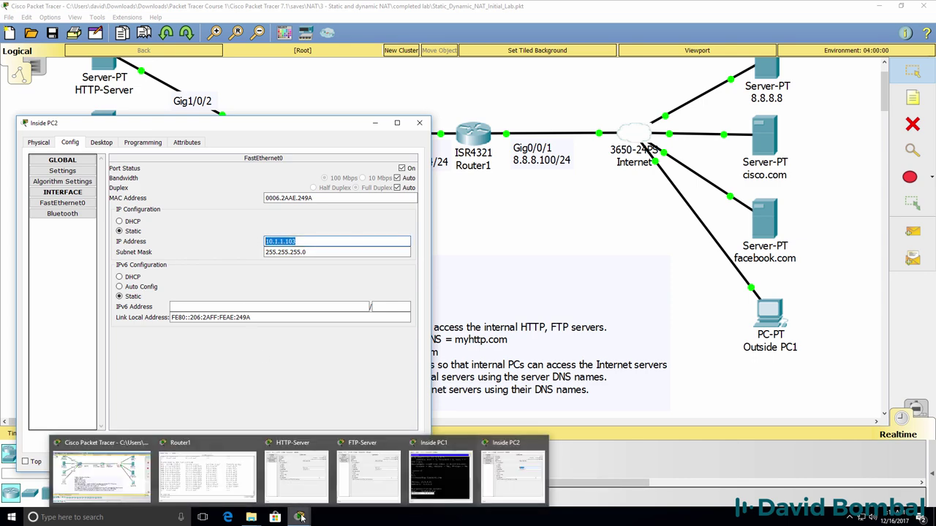
left_click(192, 489)
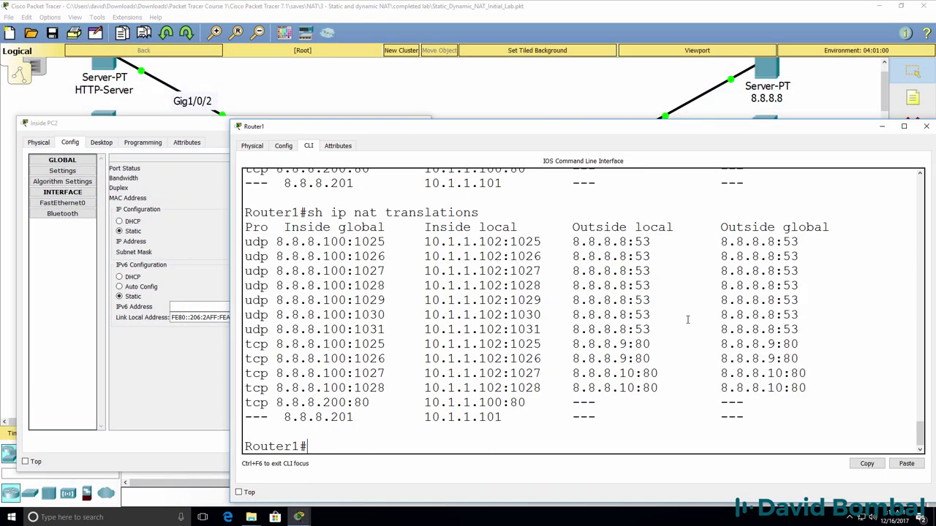
left_click_drag(479, 240, 514, 418)
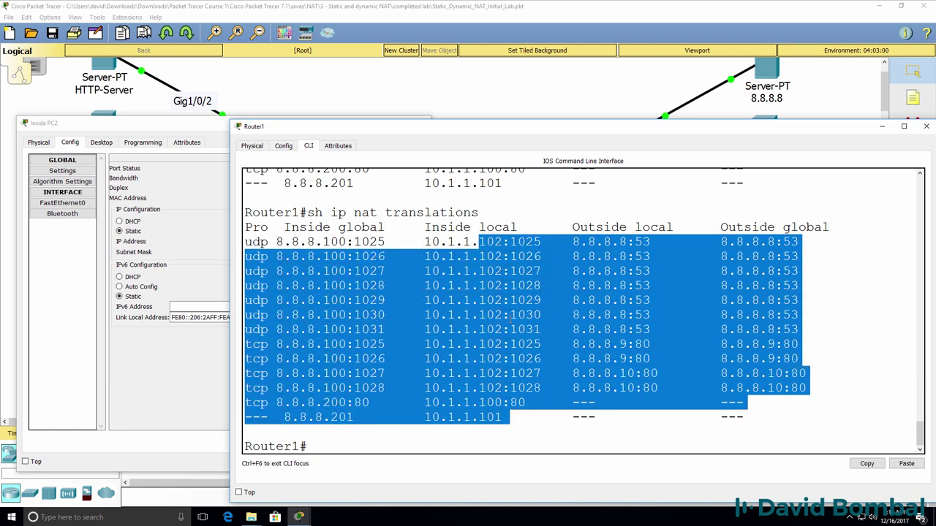
left_click(510, 314)
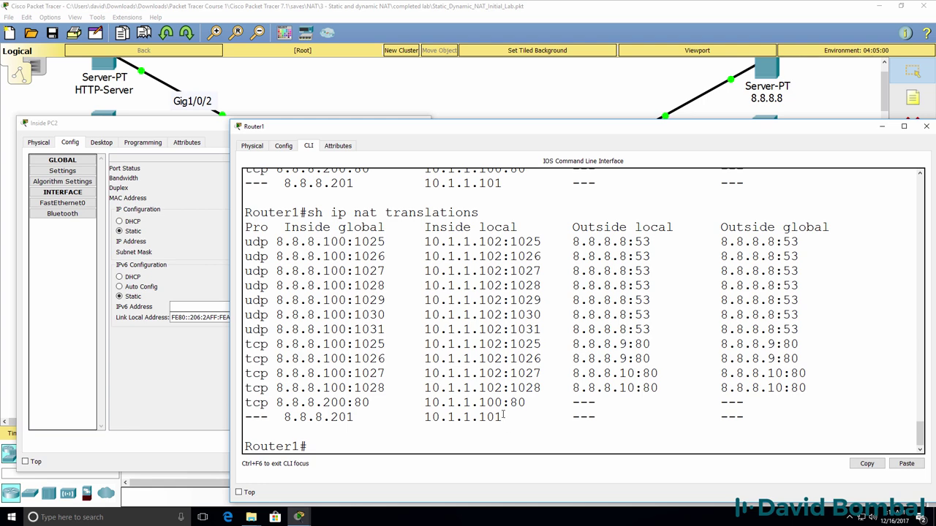
Open Inside PC2's web browser with the address field ready for a URL
left_click(182, 280)
left_click(101, 142)
left_click(371, 183)
left_click(204, 171)
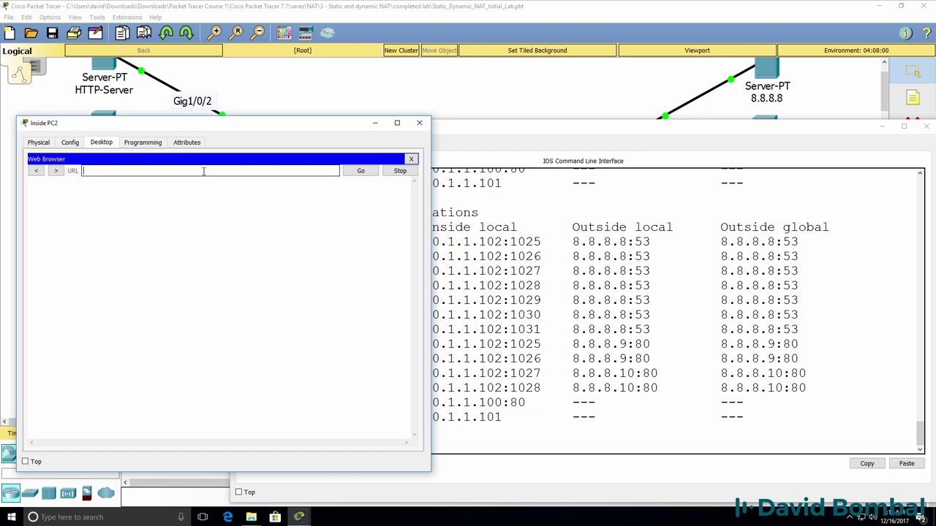
Load cisco.com on Inside PC2 and find its new 10.1.1.103 translation in Router1's NAT table
type("cisco.com")
key("Return")
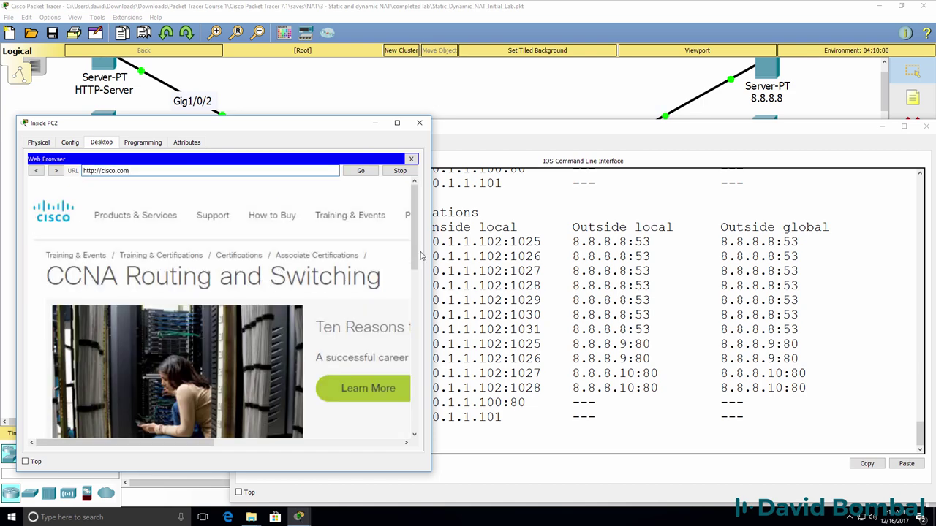
left_click(520, 300)
type("sh ip nat tr")
key("Tab")
key("Return")
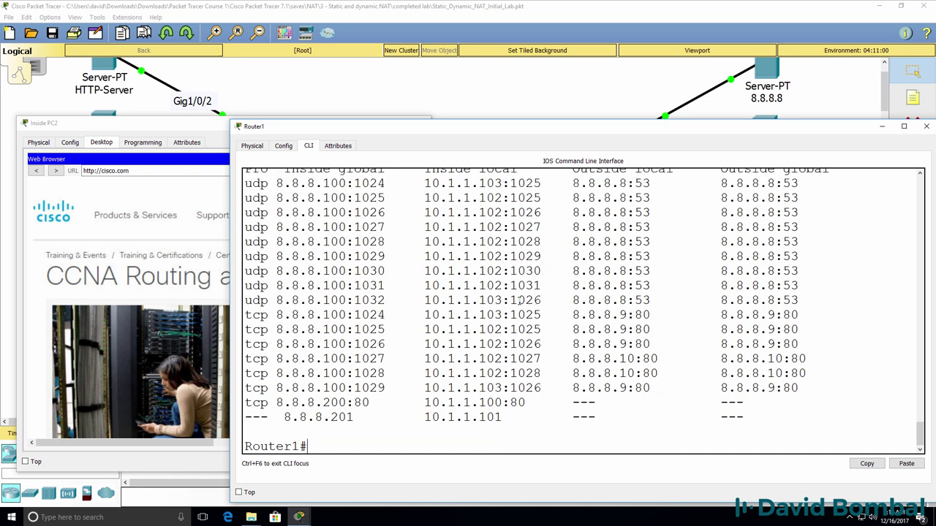
left_click_drag(800, 388, 246, 393)
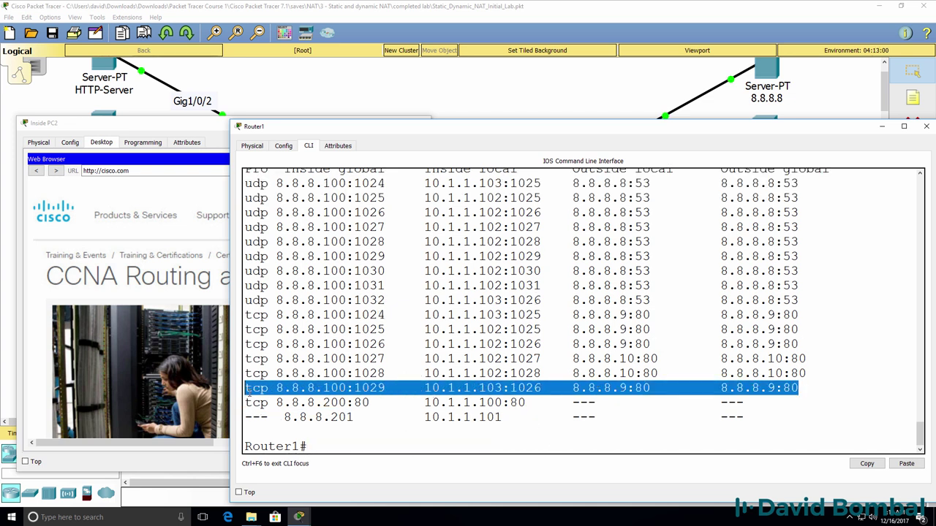
left_click_drag(807, 175, 809, 196)
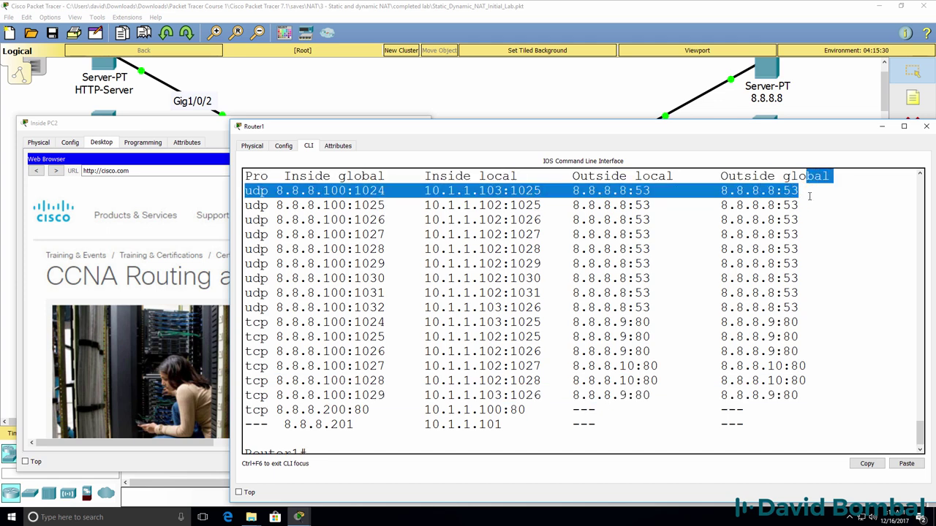
Load facebook.com on Inside PC2 and mark the tcp 8.8.8.100:1031 to 8.8.8.10:80 translation
triple_click(136, 171)
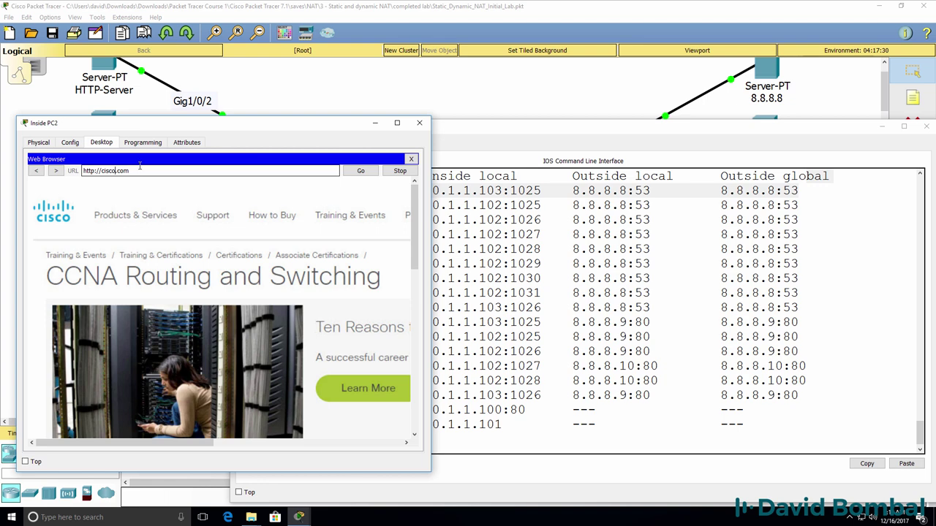
type("facebook.com")
key("Return")
left_click(488, 292)
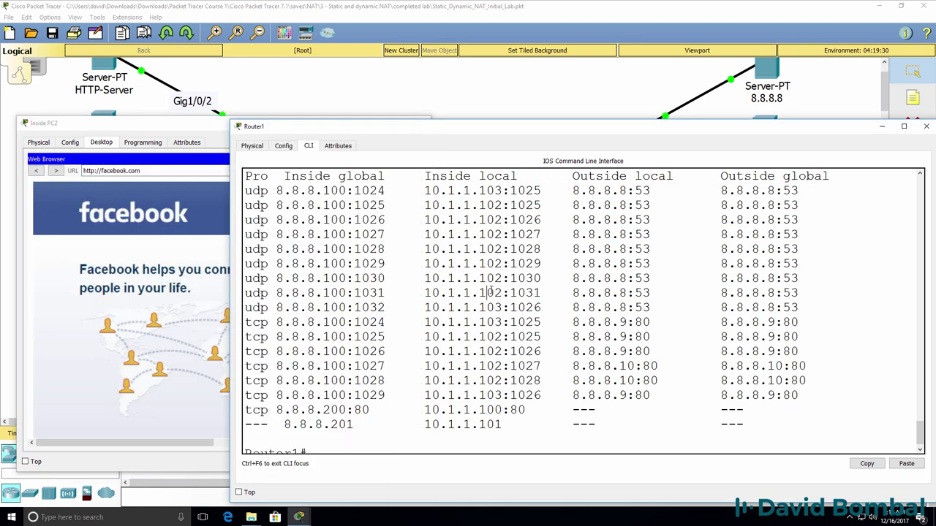
key("Up")
key("Return")
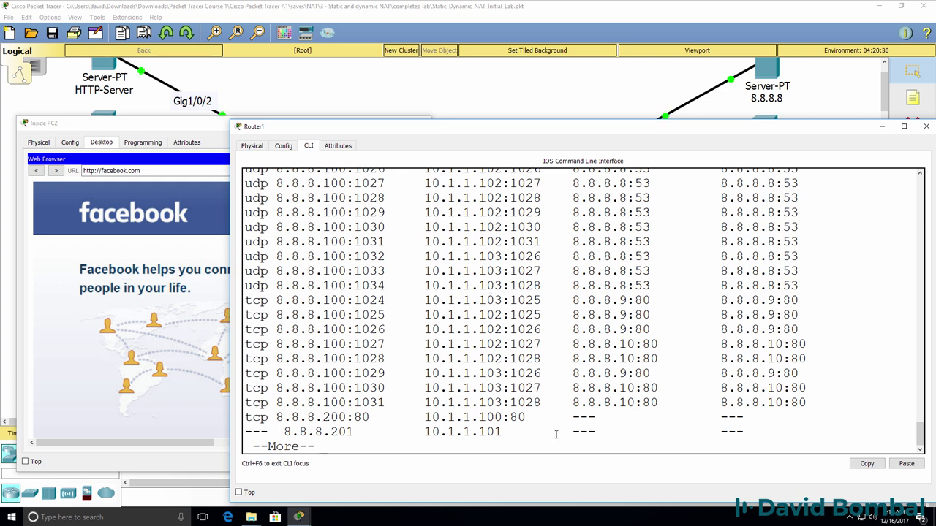
left_click_drag(556, 402, 209, 401)
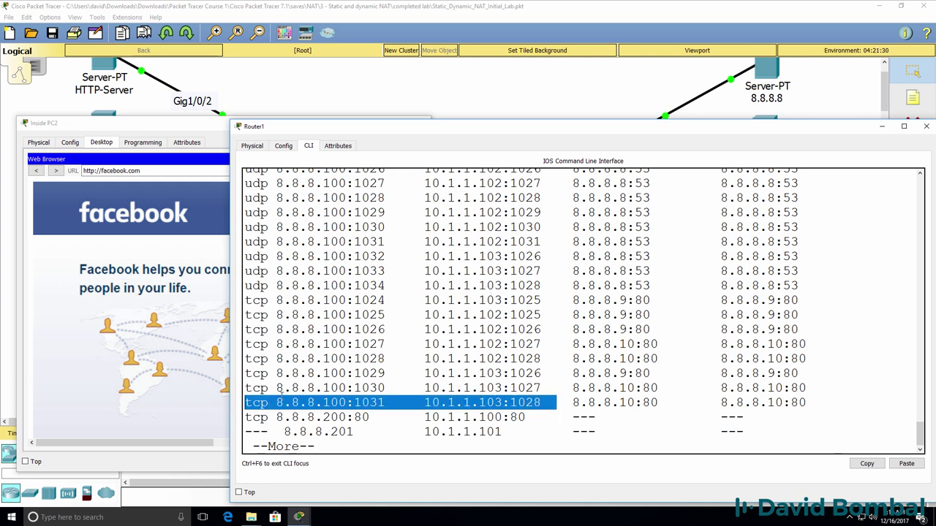
left_click_drag(819, 406, 566, 402)
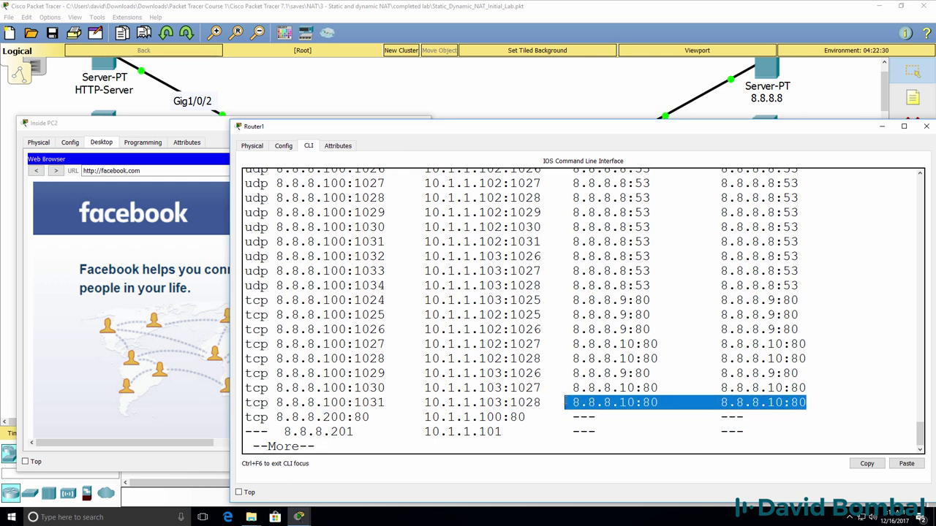
Highlight the inside PCs' web translation entries, then close the Inside PC2 window
scroll(522, 368, "up", 2)
left_click_drag(798, 227, 245, 228)
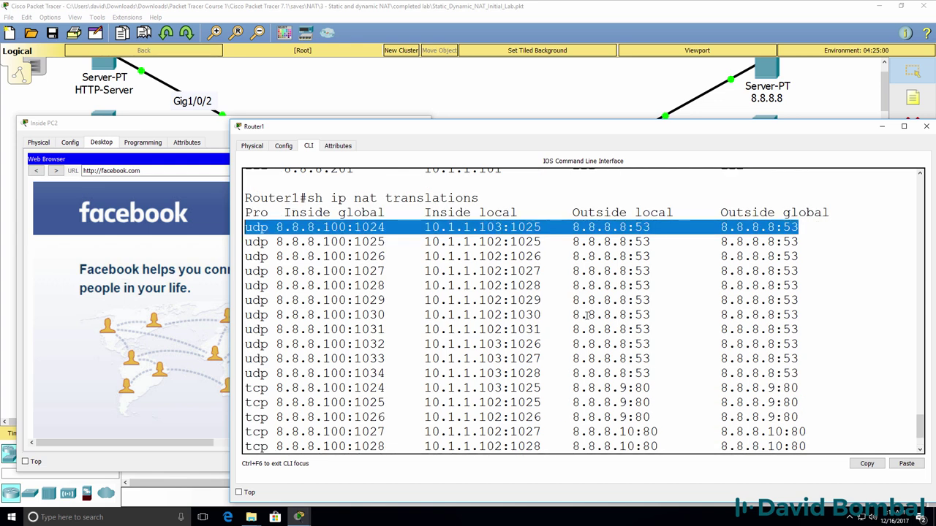
scroll(588, 314, "down", 2)
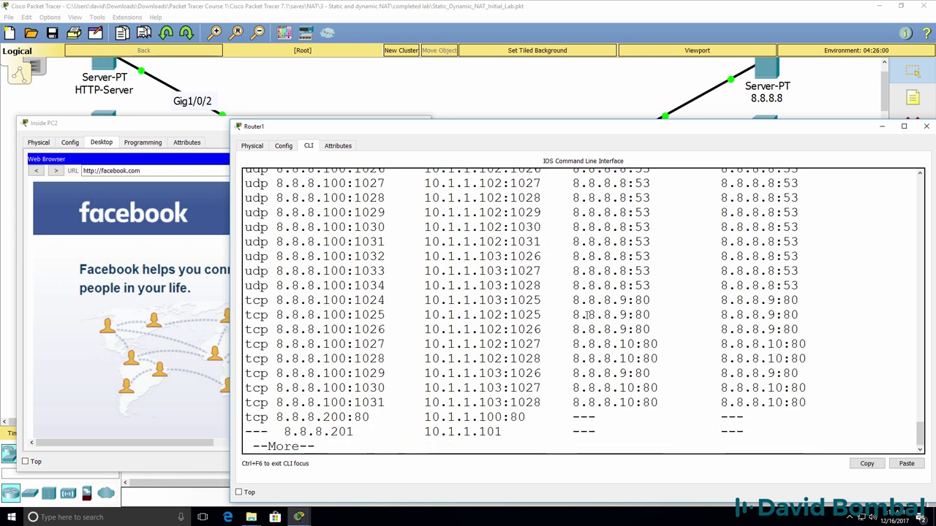
left_click_drag(807, 403, 178, 372)
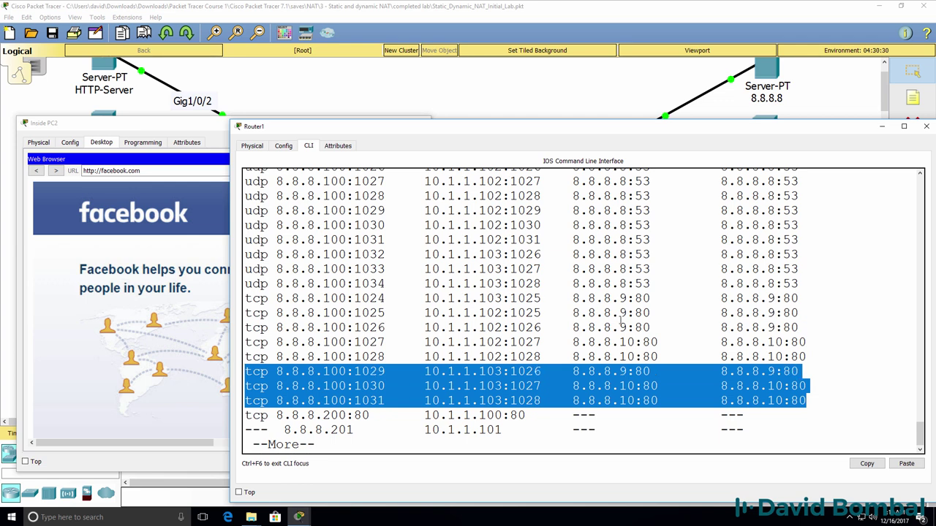
left_click_drag(806, 358, 282, 182)
left_click(183, 123)
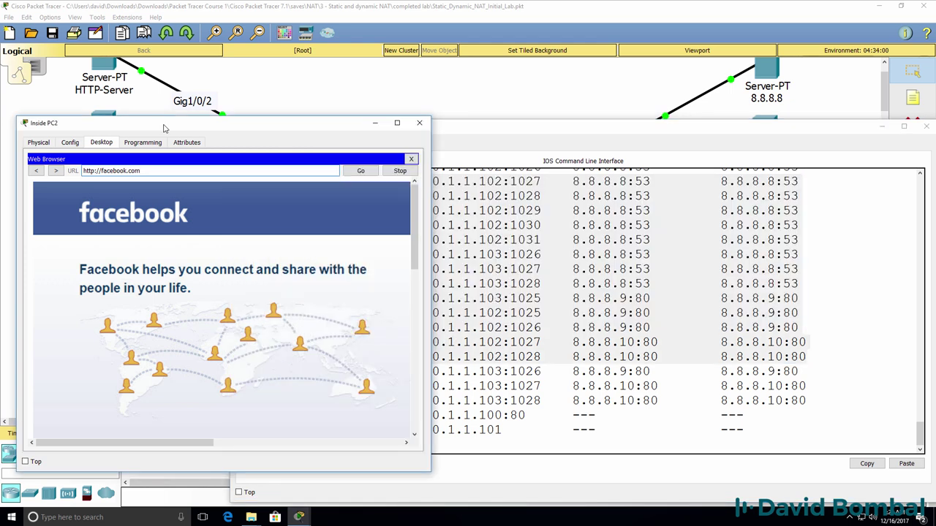
left_click(419, 123)
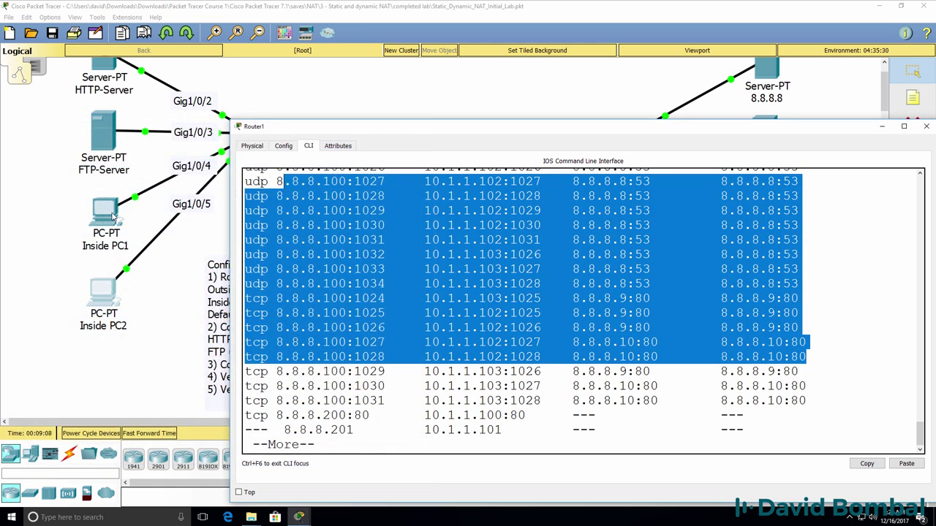
Open the web browser on Outside PC1
left_click(81, 223)
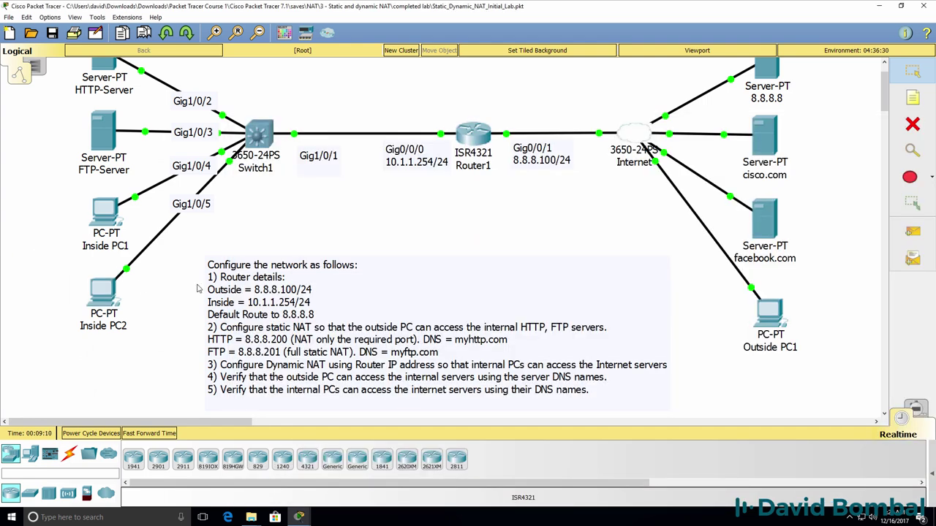
scroll(877, 103, "up", 2)
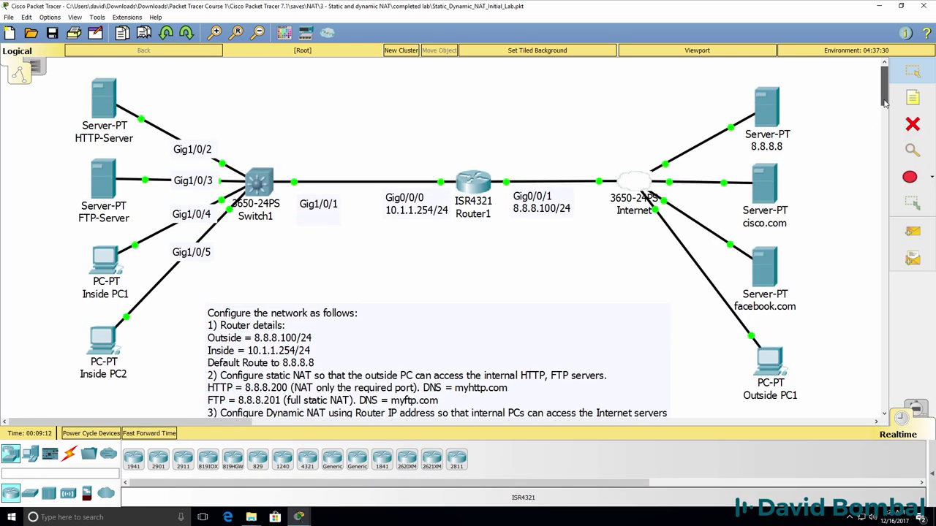
double_click(774, 369)
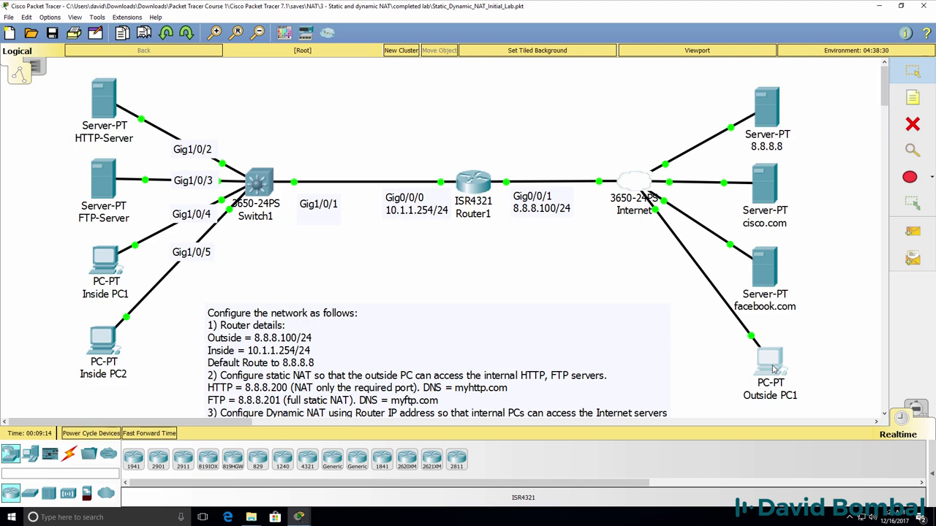
left_click_drag(429, 75, 577, 77)
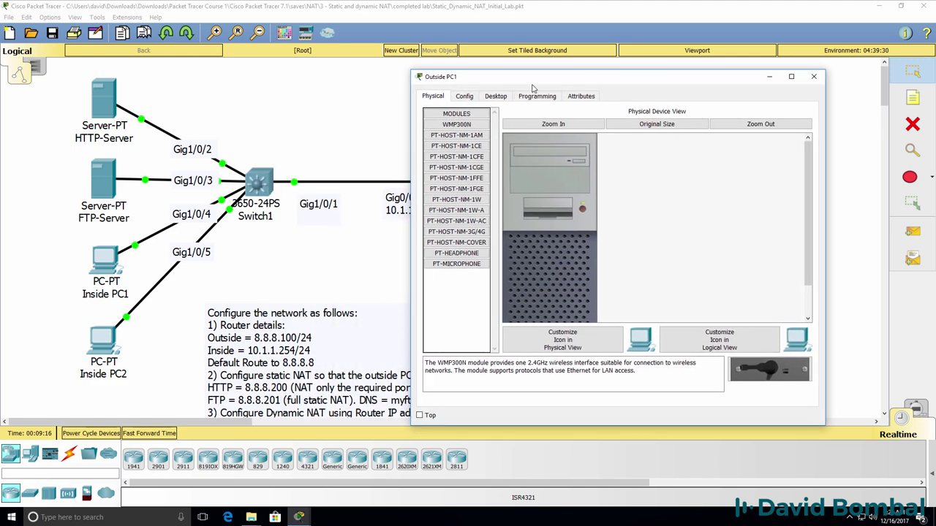
left_click(500, 95)
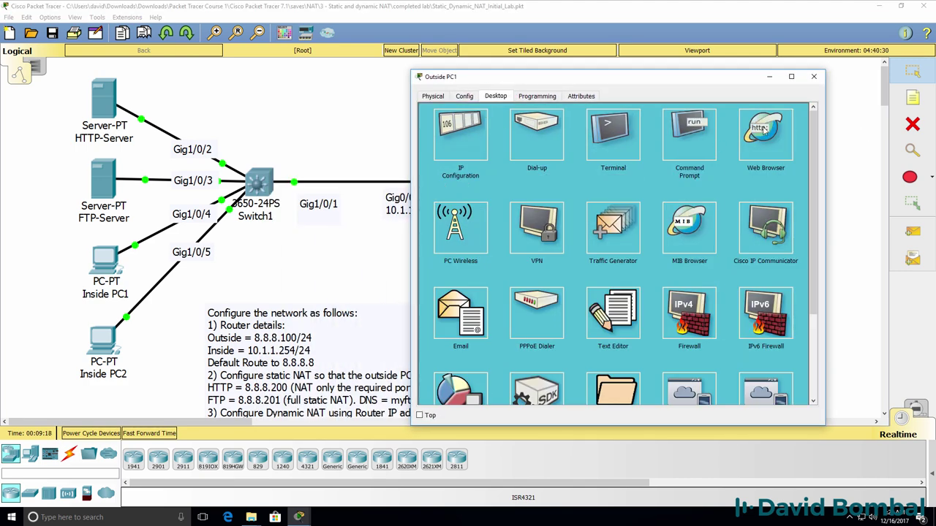
left_click(763, 129)
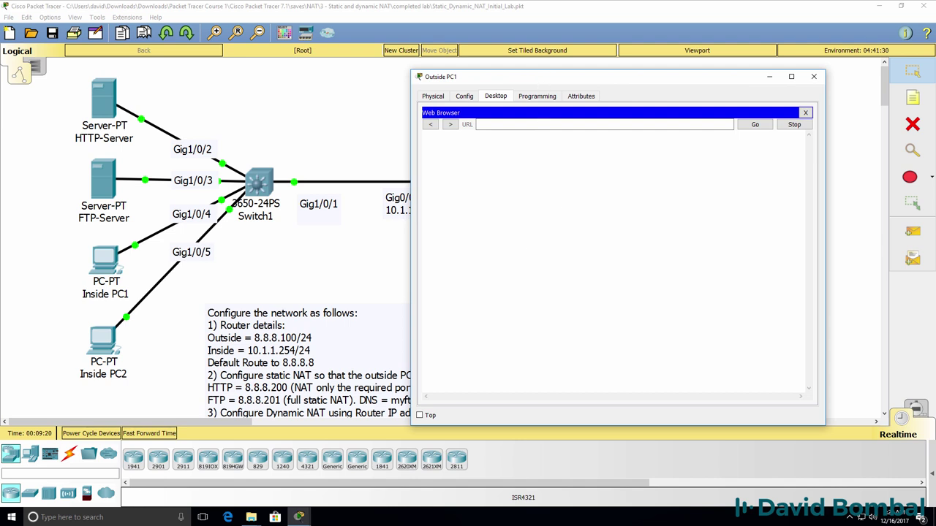
left_click_drag(512, 76, 601, 81)
Load myhttp.com and open its Cisco logo image page
left_click(619, 130)
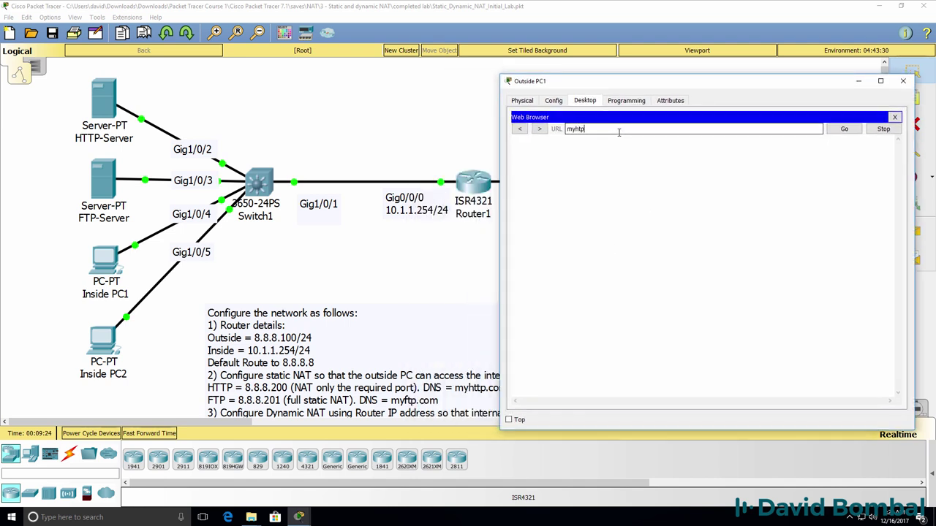
type("myhttp.com")
key("Return")
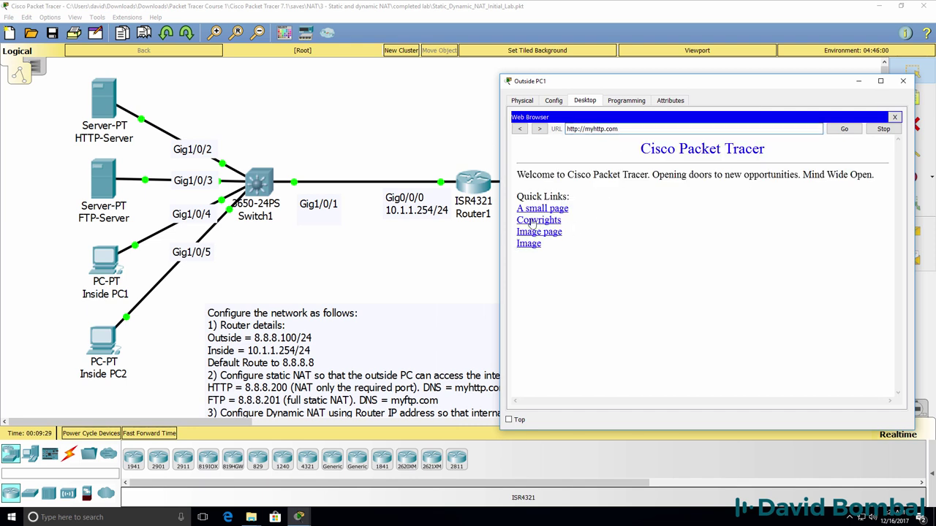
left_click(531, 243)
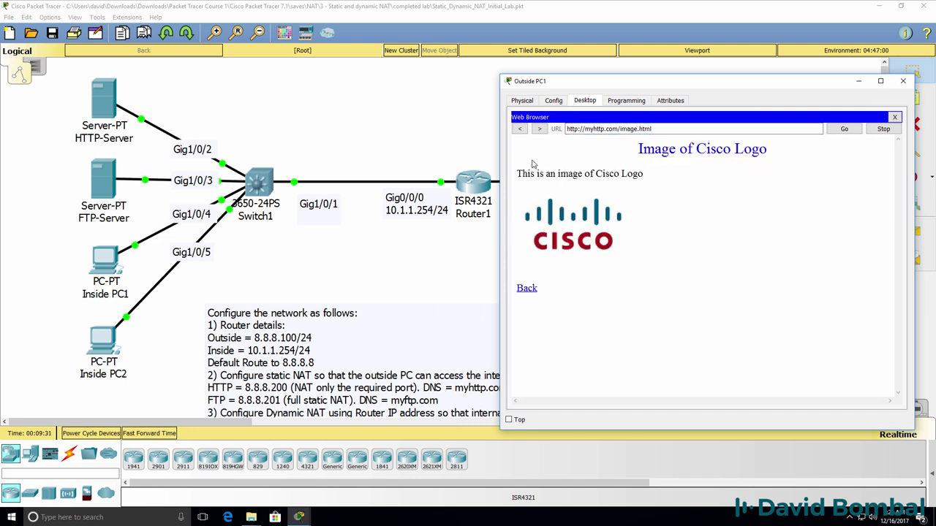
Return to the myhttp.com home page and rerun 'show ip nat translations' on Router1
left_click(526, 290)
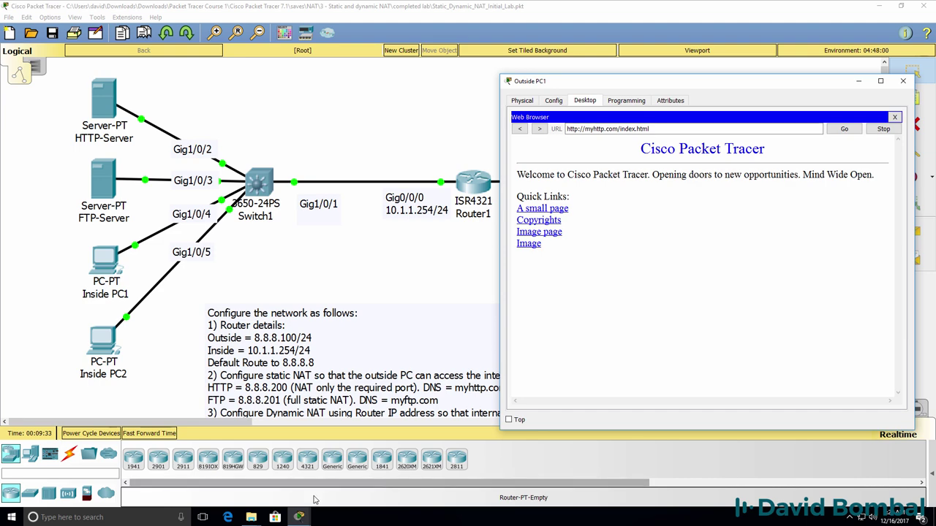
mouse_move(313, 514)
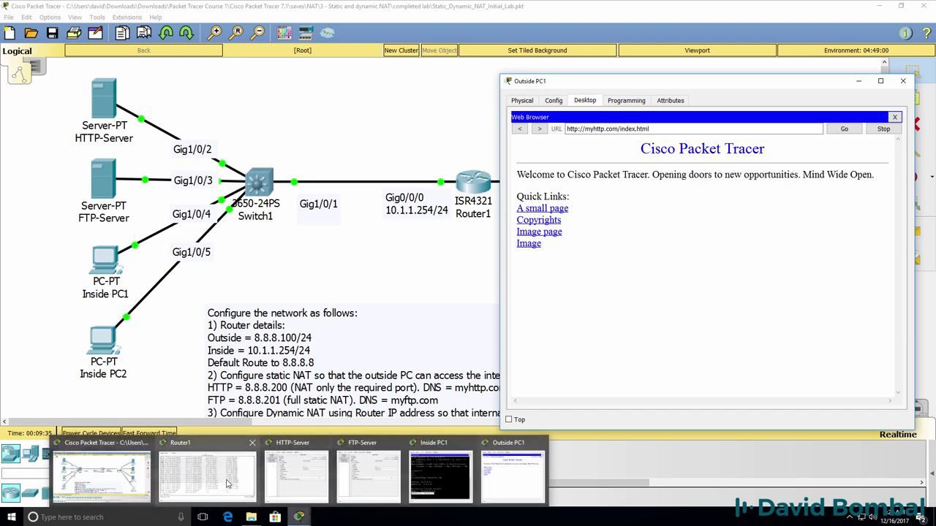
left_click(228, 475)
left_click(380, 391)
key("Return")
key("Return")
key("Return")
key("Return")
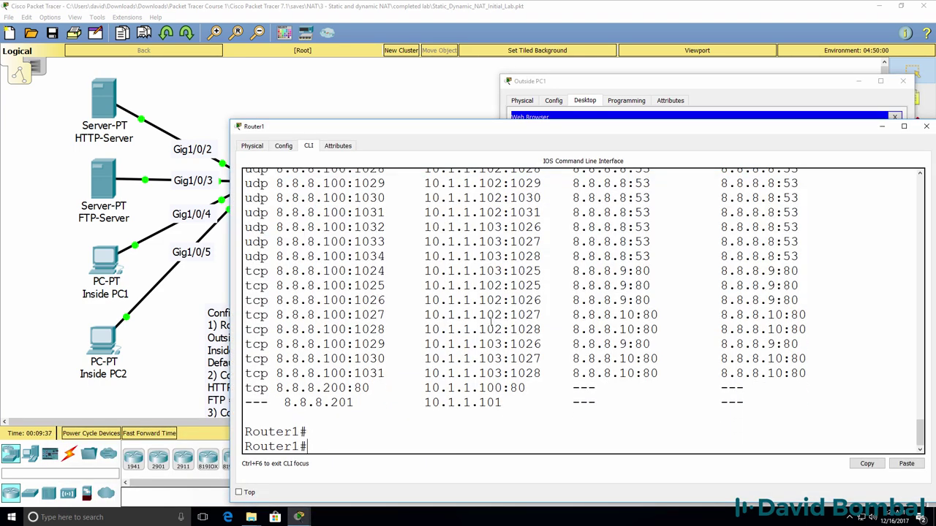
key("Up")
key("Return")
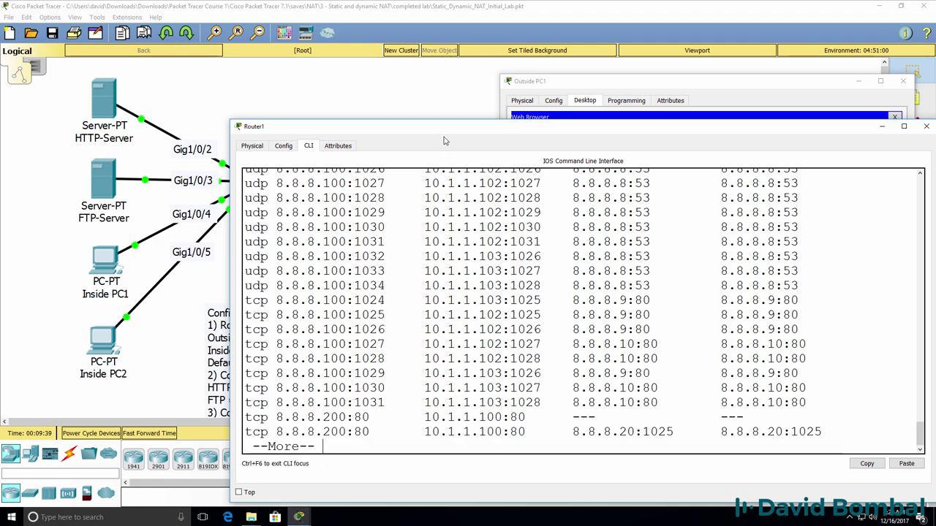
Point out the translation of 8.8.8.200:80 to 10.1.1.100:80 for 8.8.8.20:1025
left_click_drag(441, 123, 439, 34)
key("space")
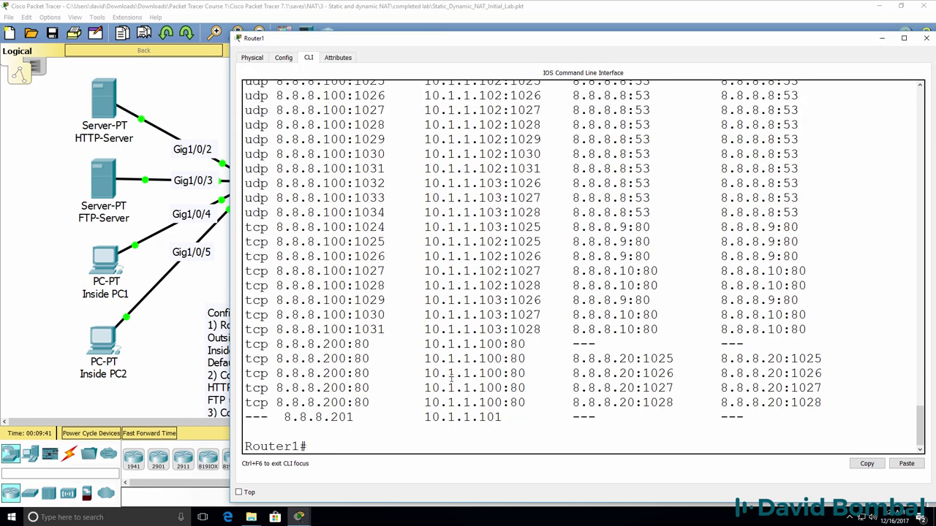
left_click_drag(378, 344, 239, 341)
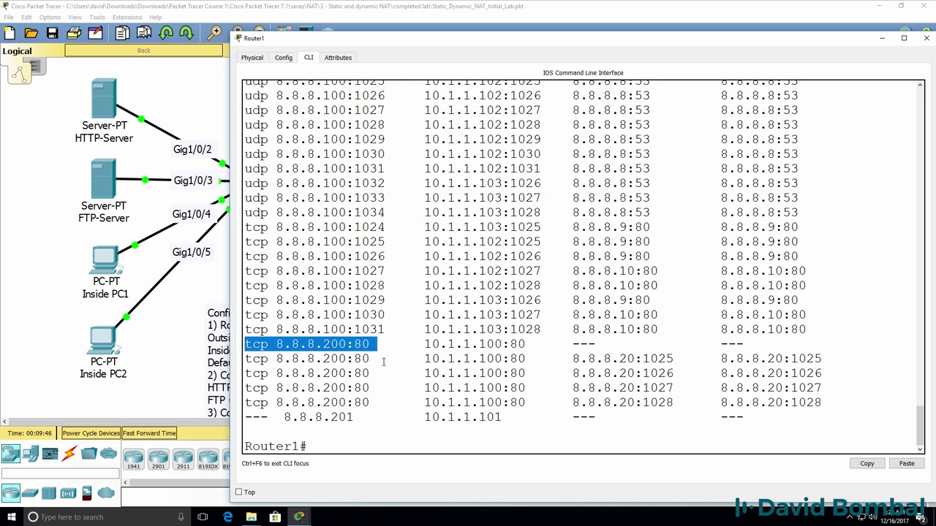
left_click_drag(535, 343, 424, 344)
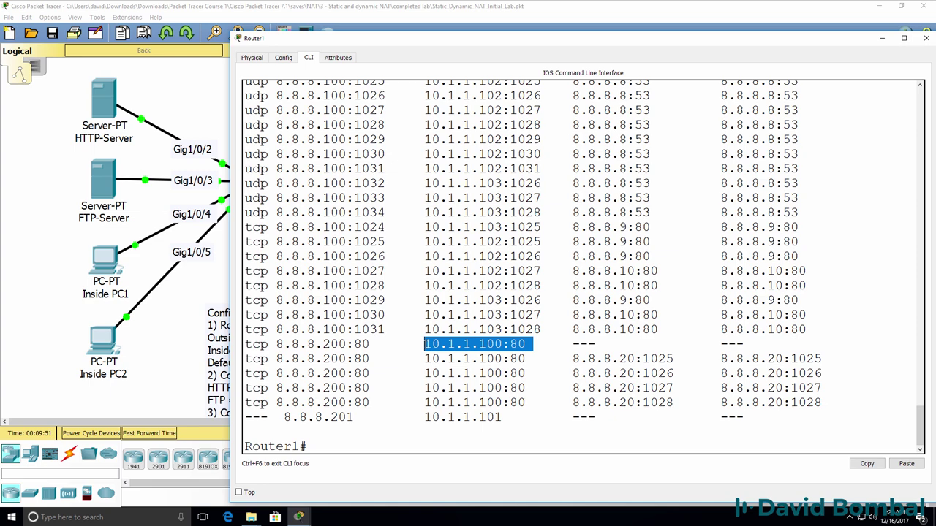
left_click_drag(820, 359, 571, 364)
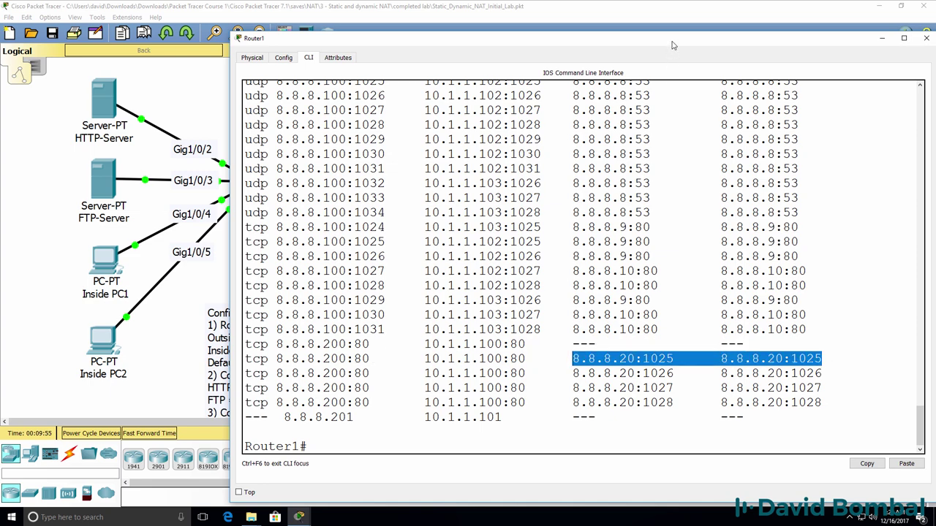
Check Outside PC1's FastEthernet0 settings to confirm its address
left_click_drag(672, 43, 319, 76)
left_click(660, 229)
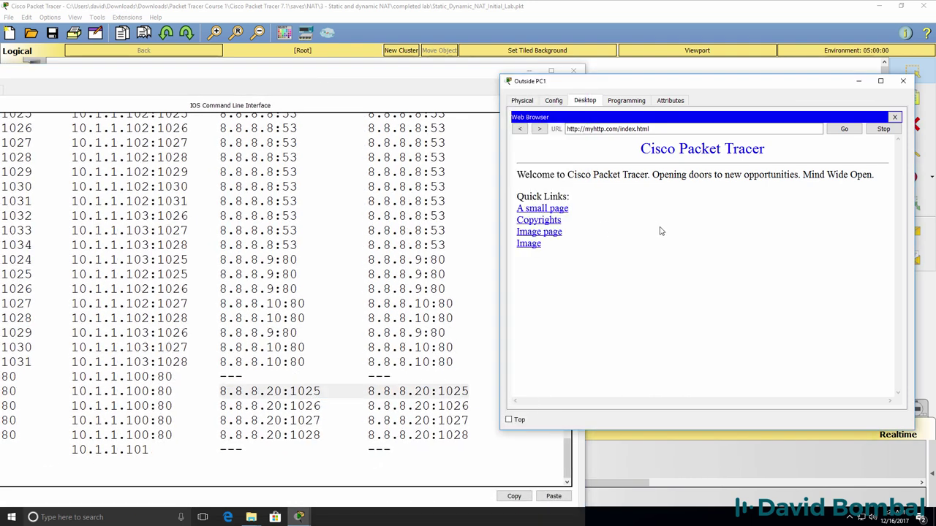
left_click(553, 100)
left_click(546, 161)
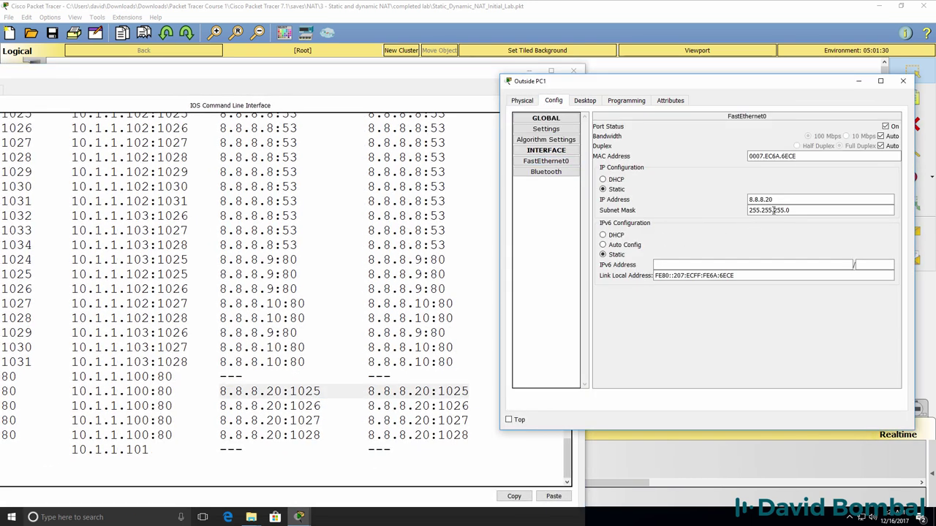
From Outside PC1's Command Prompt, run 'ftp myftp.com' and log in with the FTP credentials
left_click_drag(775, 200, 735, 202)
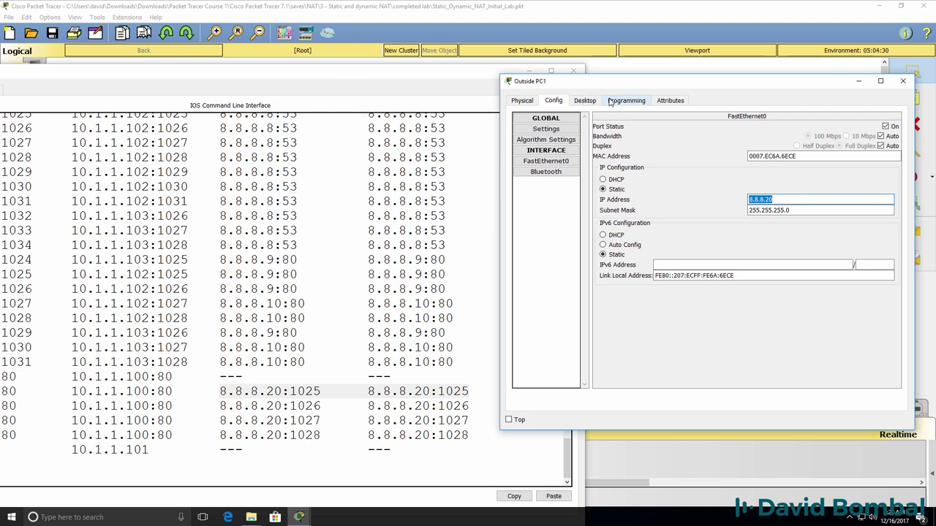
left_click(584, 101)
left_click(895, 118)
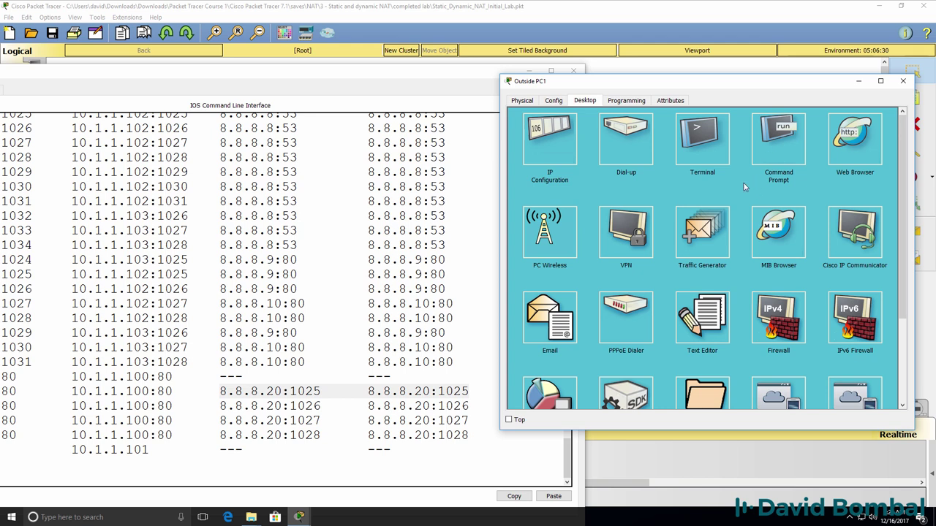
left_click(778, 139)
type("ftp myftp.")
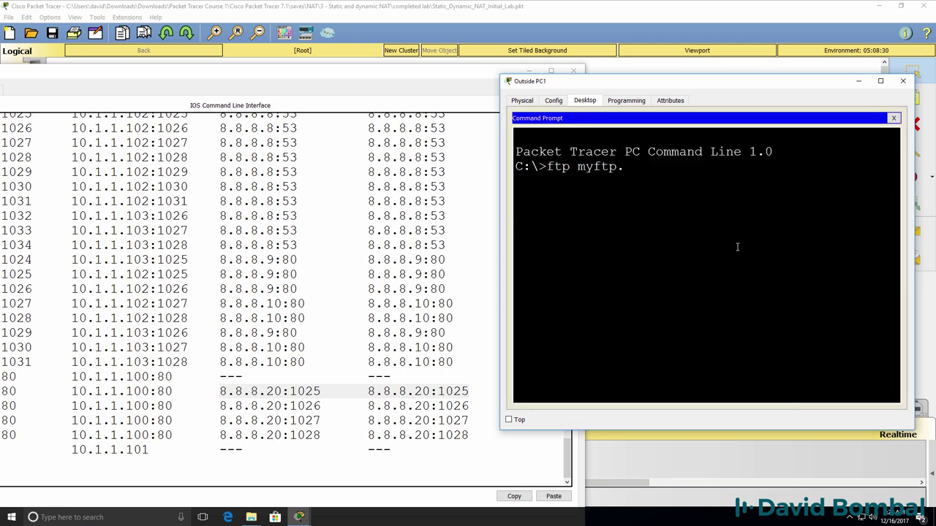
type("com")
key("Return")
type("cisc")
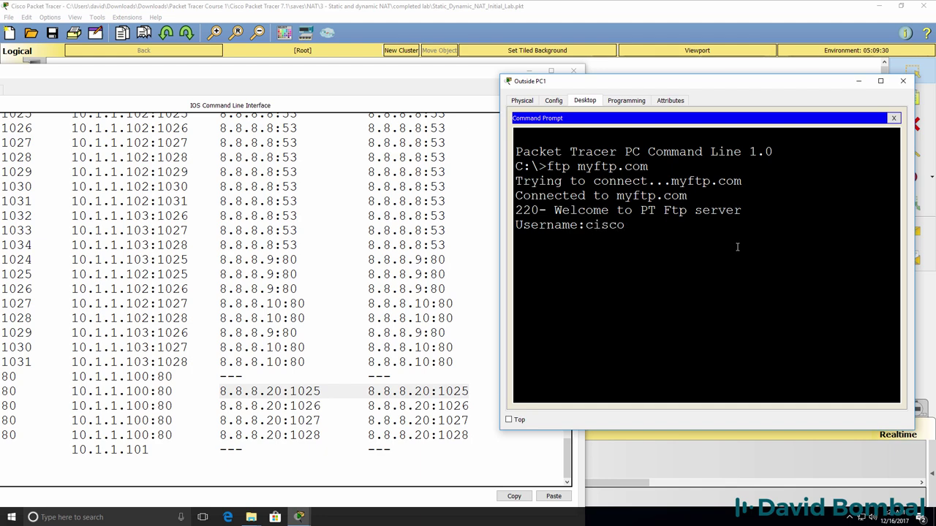
type("o")
key("Return")
type("cisco")
key("Return")
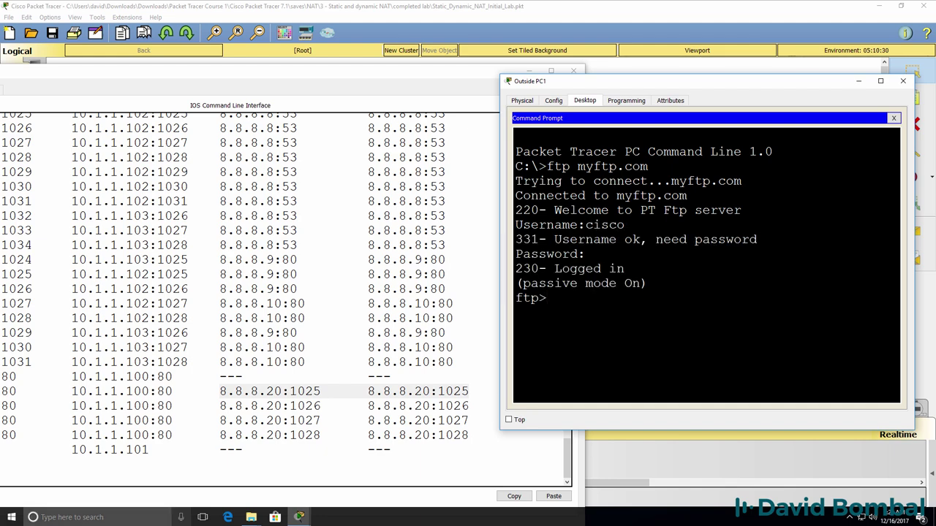
Rerun 'show ip nat translations' on Router1 and highlight the 10.1.1.101:21 FTP mapping
left_click_drag(270, 71, 439, 45)
key("Up")
key("Return")
key("space")
left_click_drag(339, 408, 237, 411)
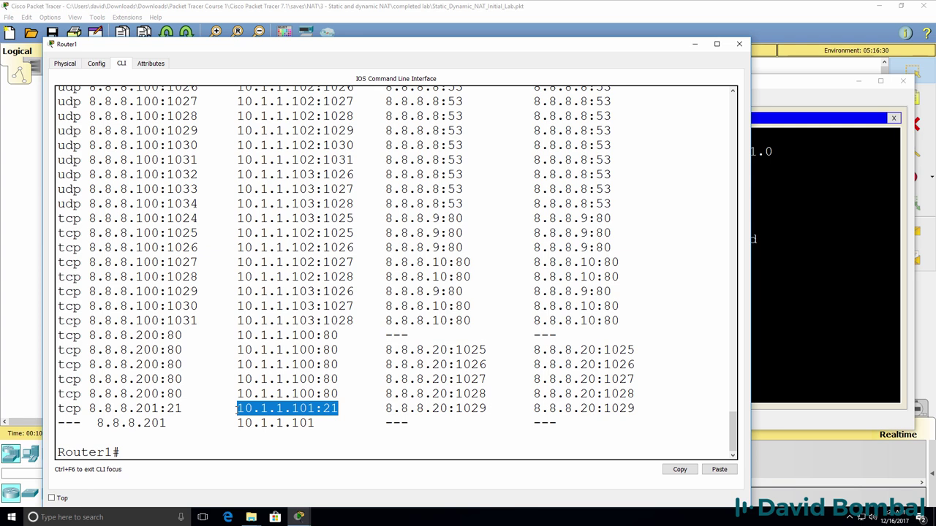
List the FTP server's files with 'dir' from Outside PC1
left_click_drag(655, 407, 46, 411)
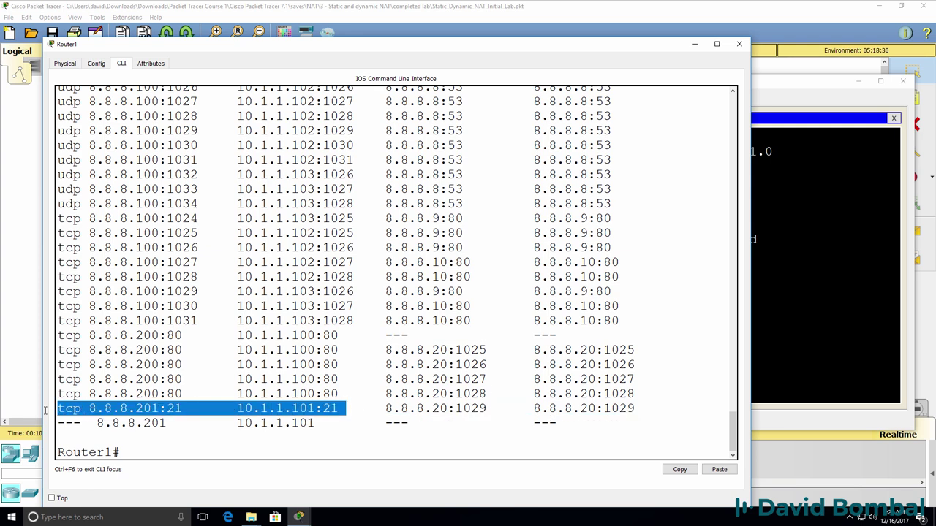
left_click(812, 252)
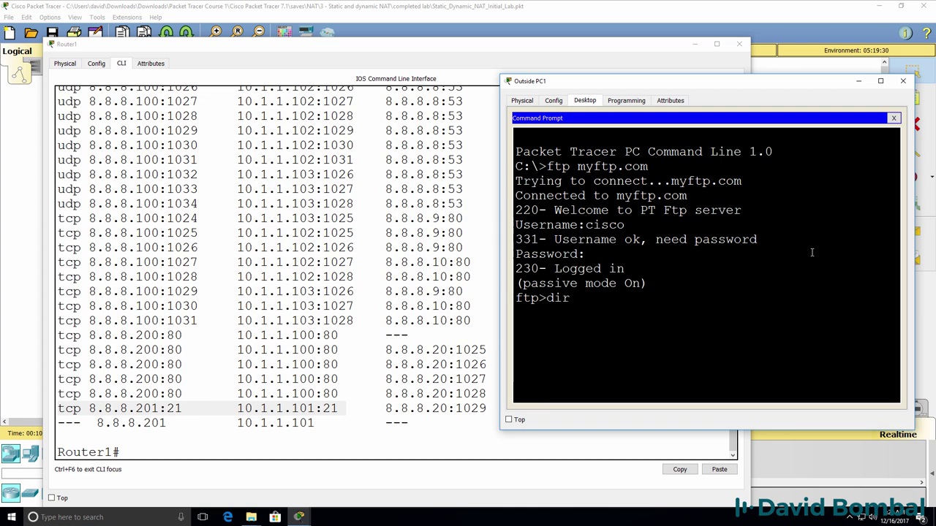
type("dir")
key("Return")
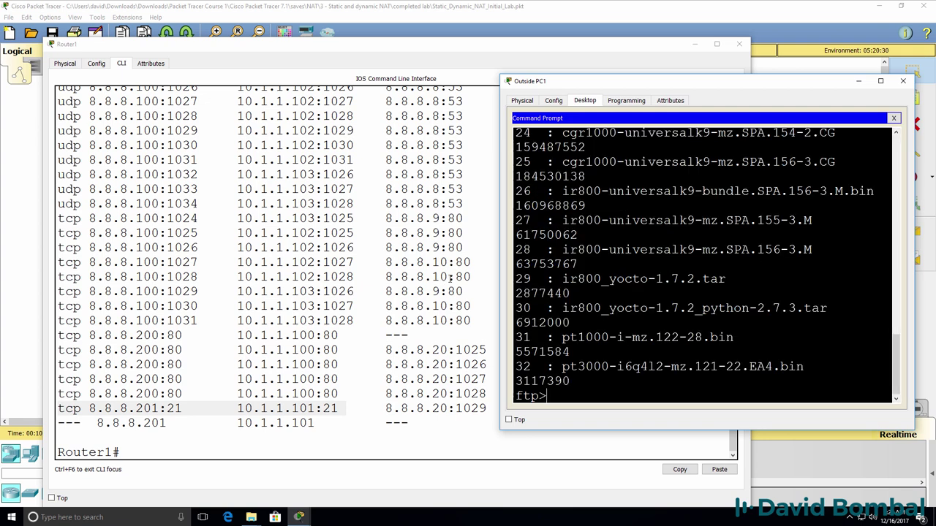
left_click_drag(498, 268, 338, 263)
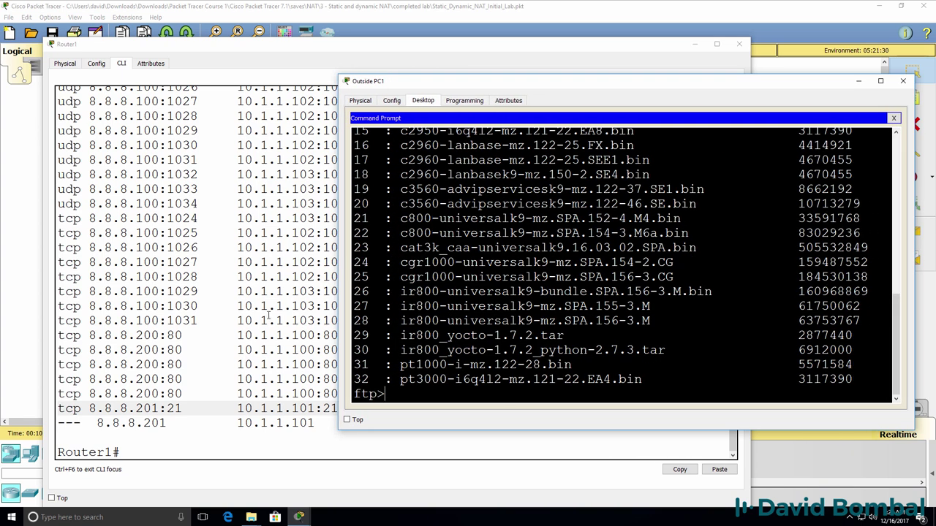
Rerun the NAT translations on Router1, showing 10.1.1.101:21 and 8.8.8.201:1028 FTP entries
left_click(259, 317)
key("Up")
key("Return")
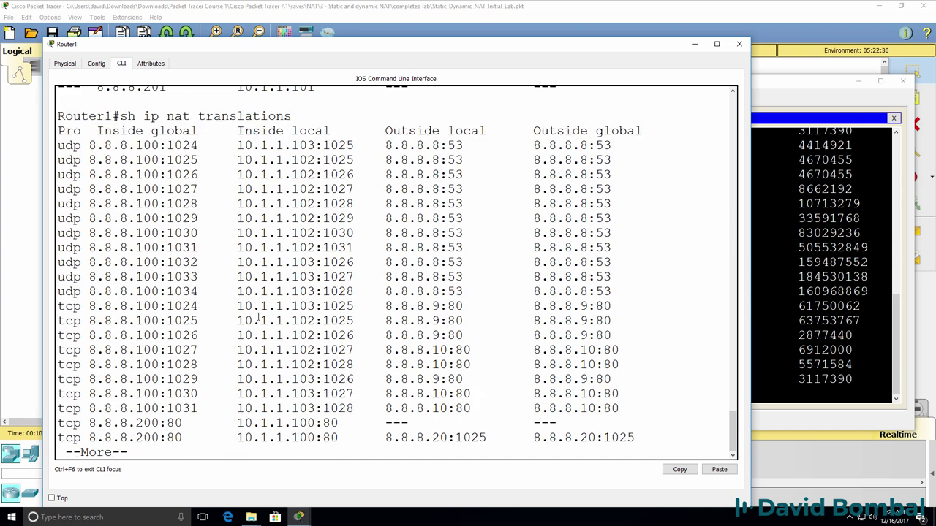
key("space")
left_click_drag(640, 395, 48, 395)
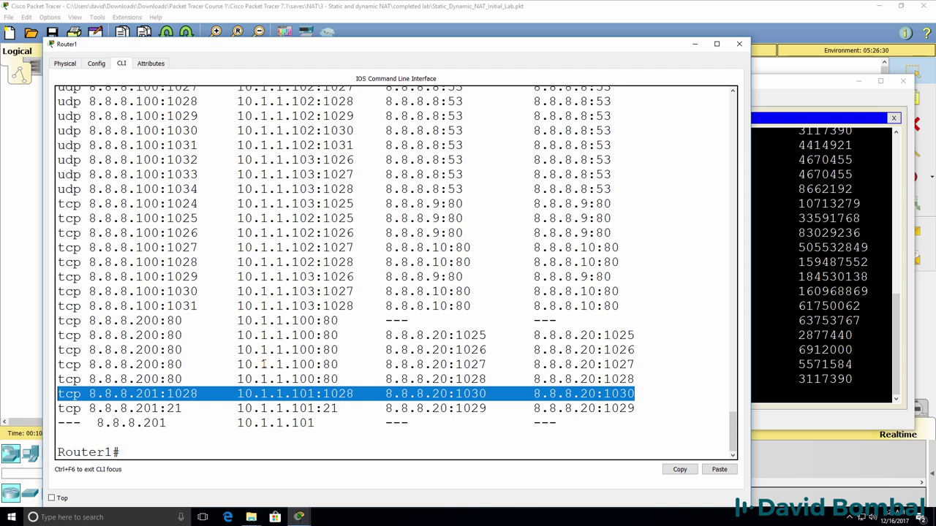
key("Up")
key("Return")
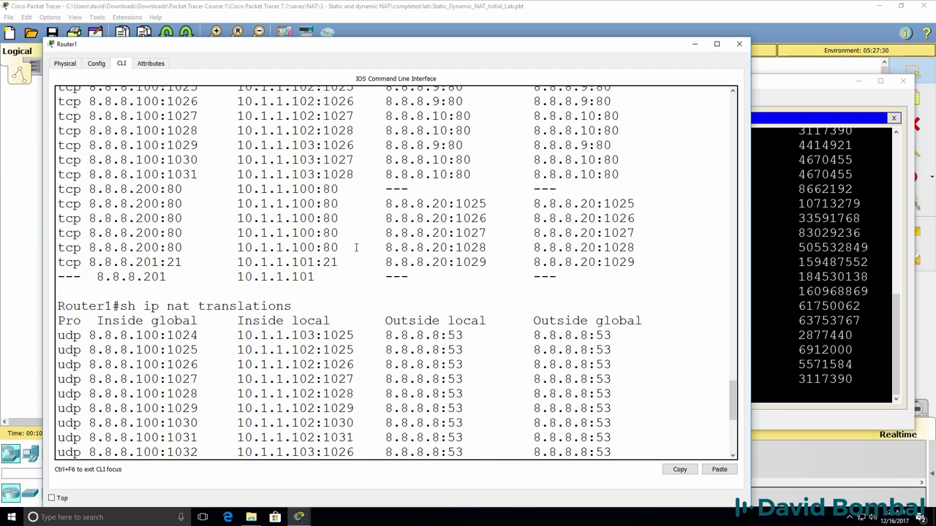
left_click_drag(323, 262, 229, 262)
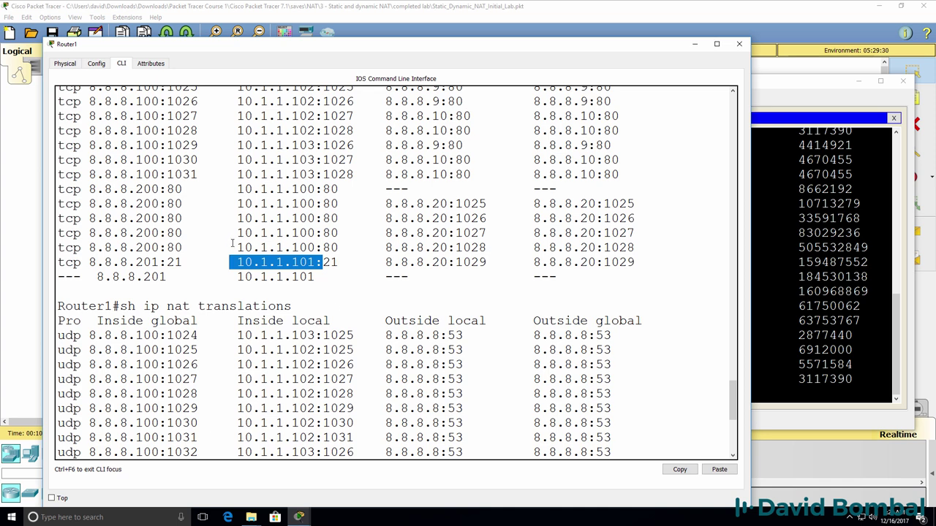
left_click_drag(354, 262, 222, 256)
scroll(222, 256, "down", 7)
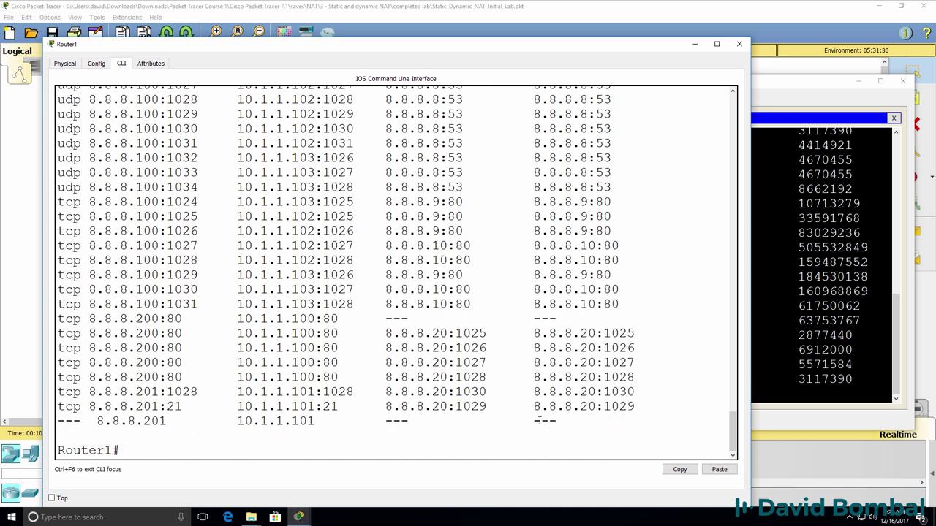
left_click_drag(656, 394, 59, 393)
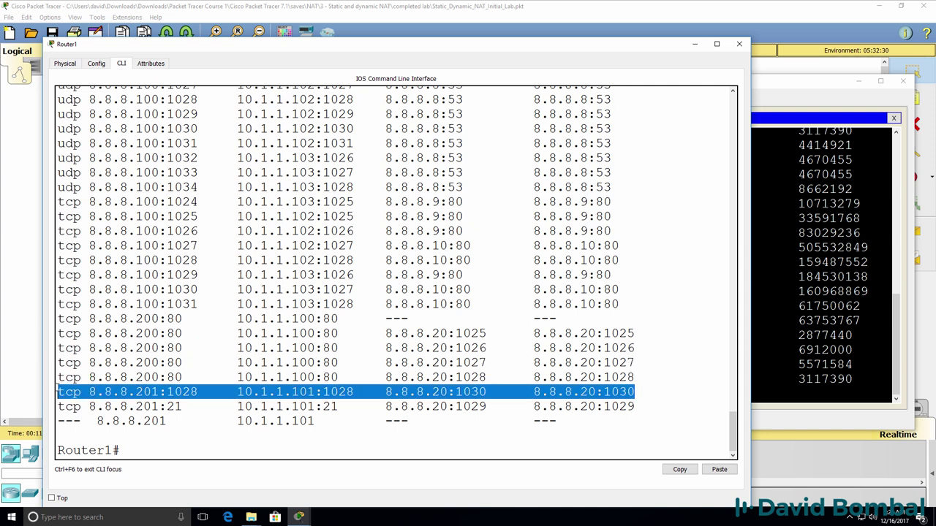
Quit the FTP session on Outside PC1 and close the windows to show the topology
left_click(825, 89)
left_click_drag(731, 80, 694, 137)
scroll(699, 326, "up", 7)
scroll(699, 326, "down", 7)
type("quit")
key("Return")
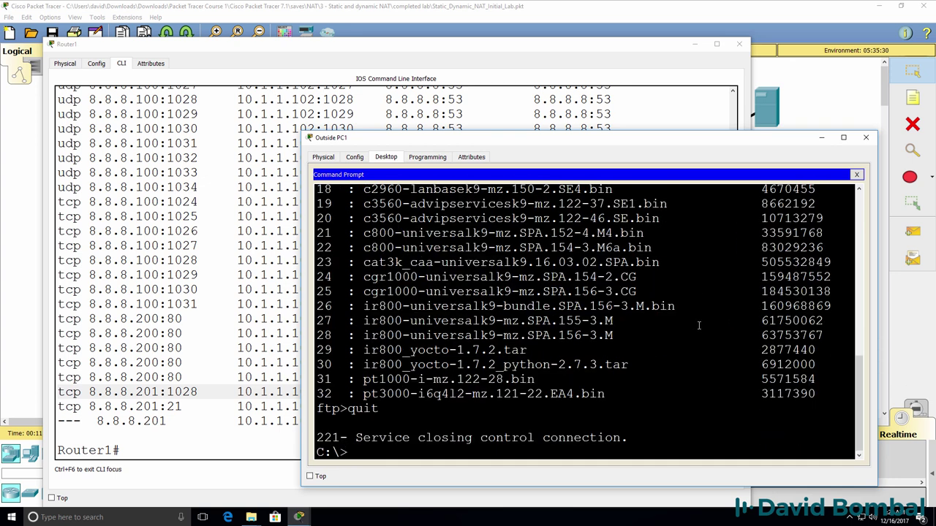
left_click(729, 20)
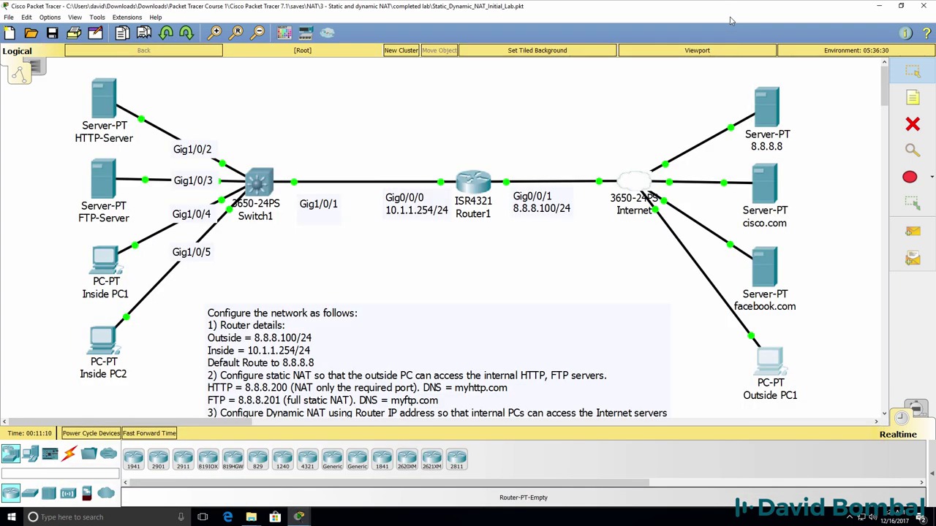
Save Router1's running configuration with 'wr'
left_click(472, 183)
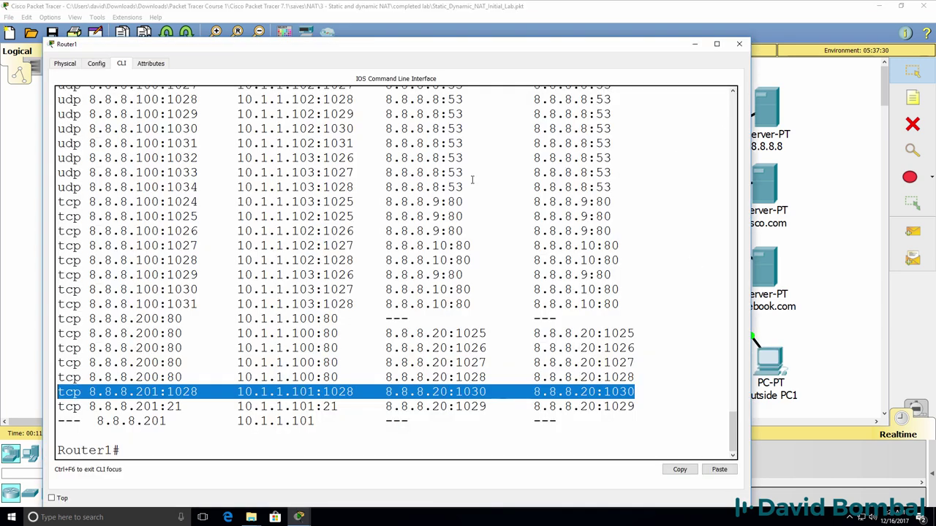
key("Return")
type("wr")
key("Return")
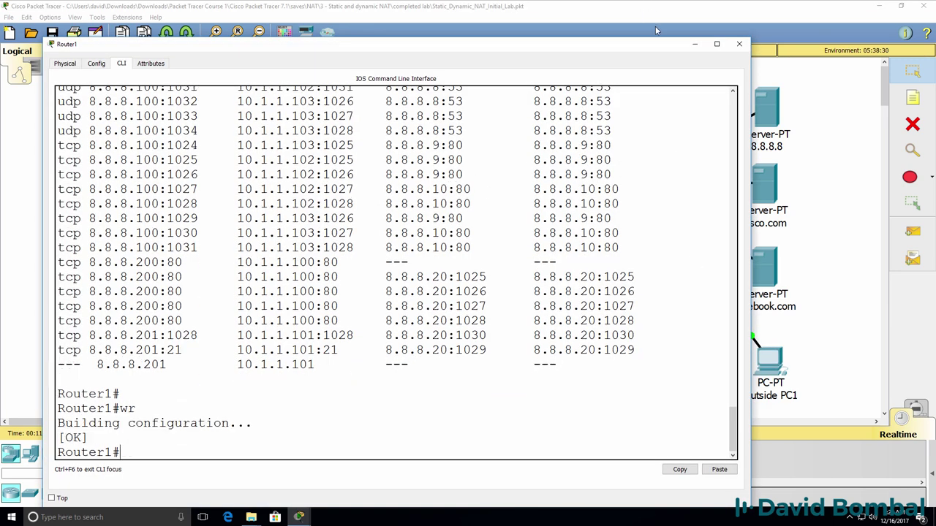
Minimize Router1's window, then reopen its CLI at a fresh prompt
left_click(655, 24)
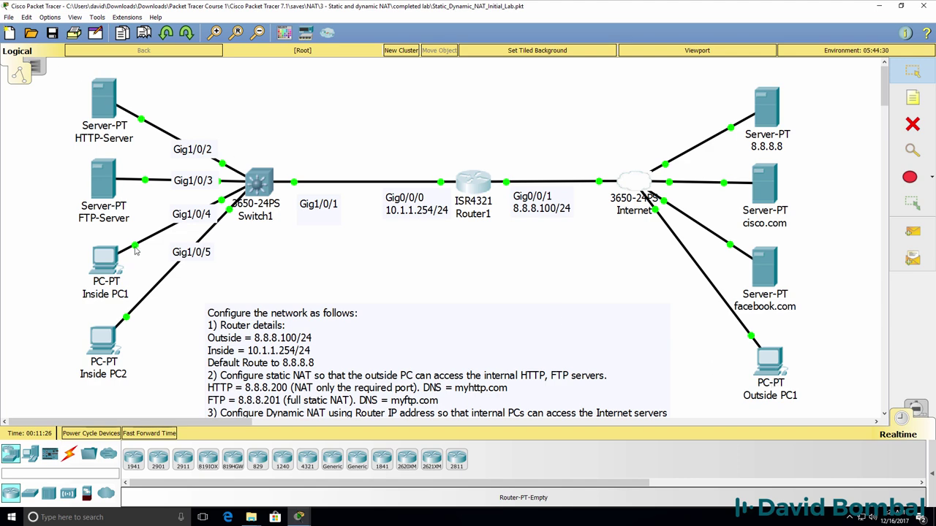
mouse_move(300, 517)
left_click(217, 485)
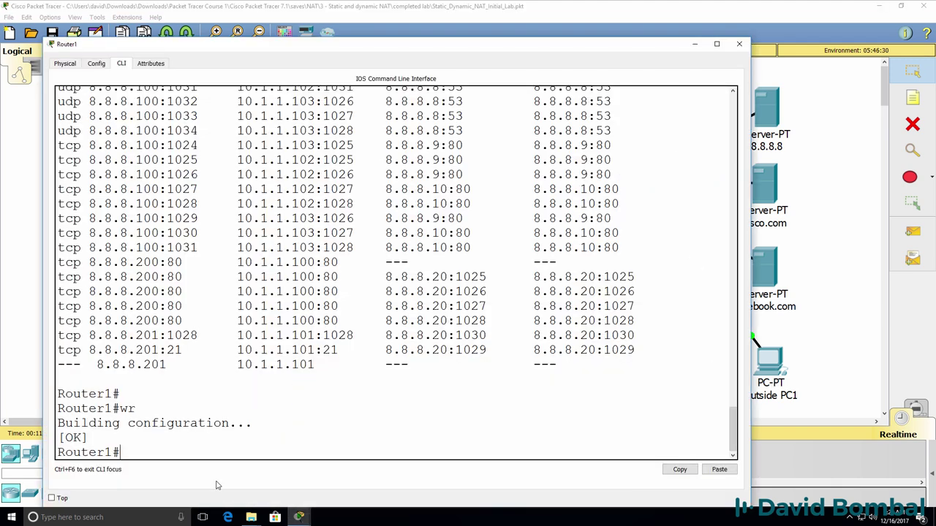
key("Return")
key("Return")
type("ahg")
key("BackSpace")
key("BackSpace")
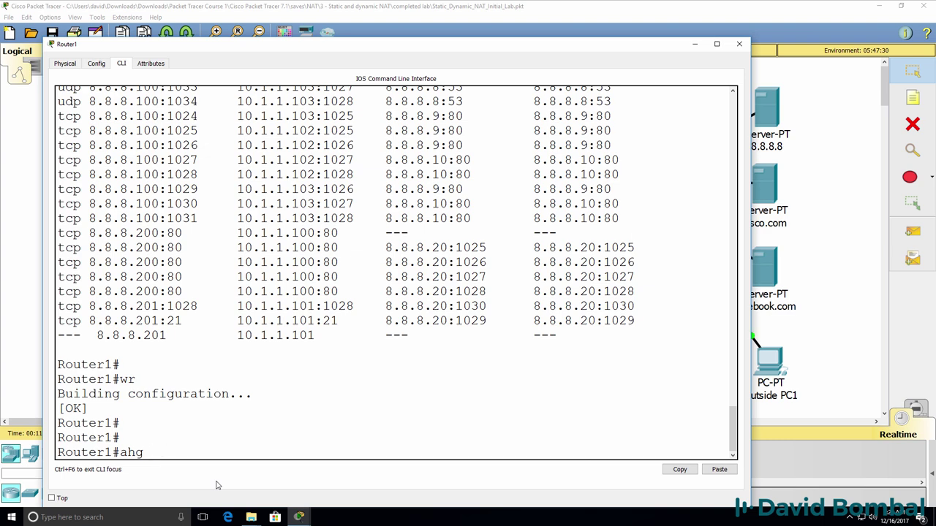
In 'sh run', review ip nat inside on GigabitEthernet0/0/0 and ip nat outside on GigabitEthernet0/0/1
type("sh run")
key("Return")
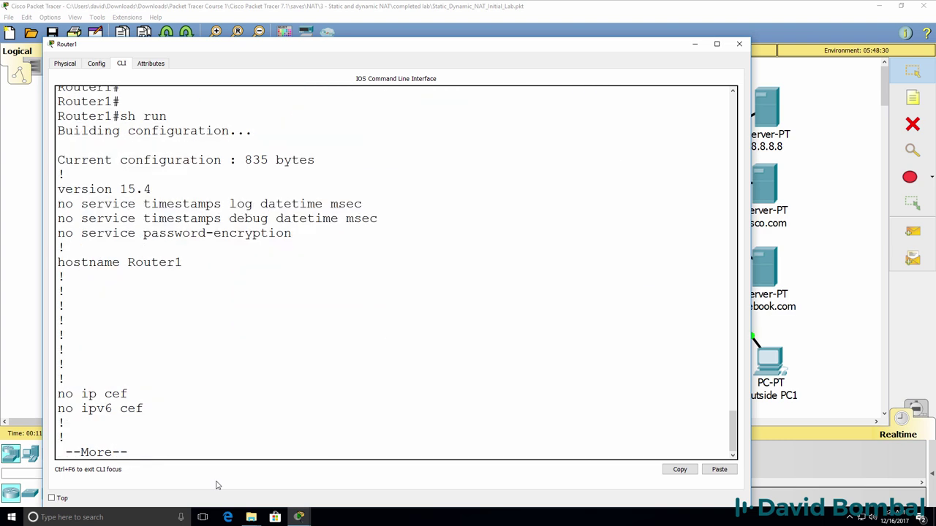
key("space")
key("Return")
key("Return")
key("Return")
key("Return")
key("Return")
key("Return")
key("Return")
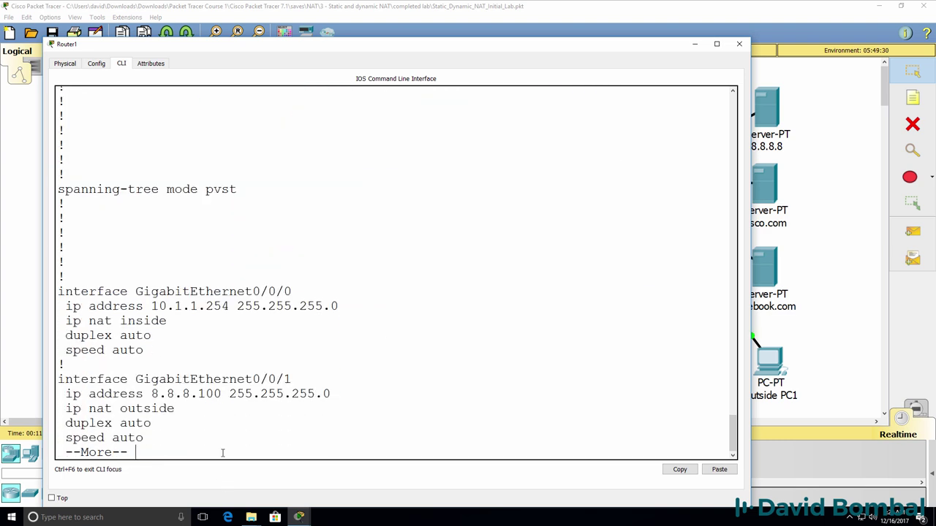
triple_click(194, 306)
left_click(194, 305)
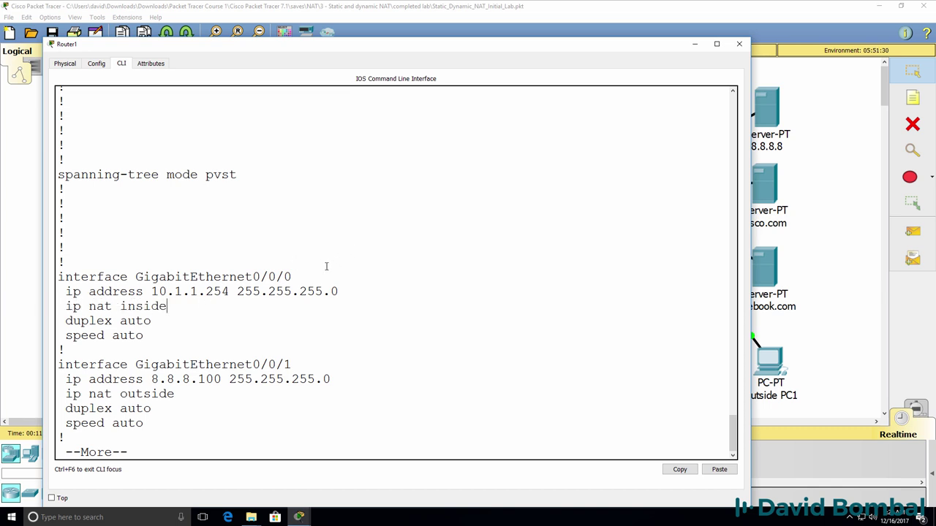
left_click_drag(305, 274, 65, 262)
left_click_drag(203, 311, 48, 308)
left_click_drag(320, 359, 1, 364)
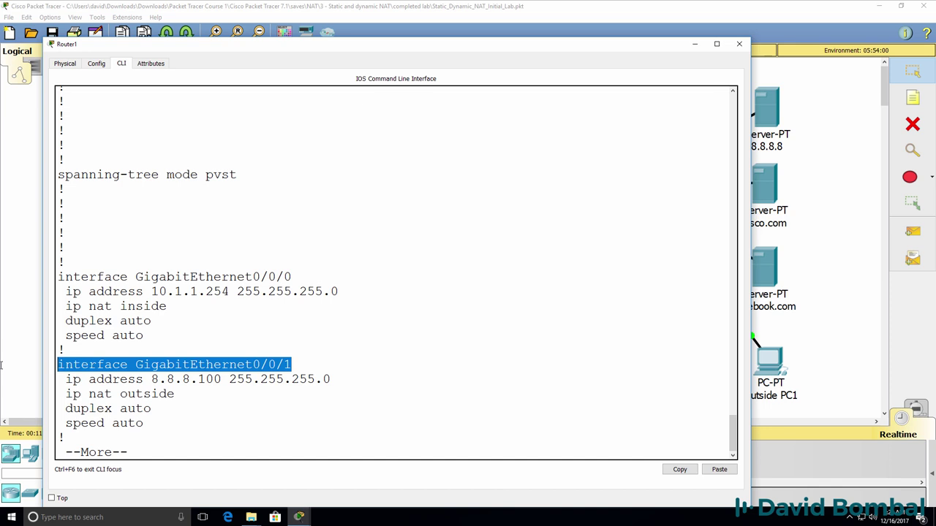
left_click_drag(190, 397, 38, 392)
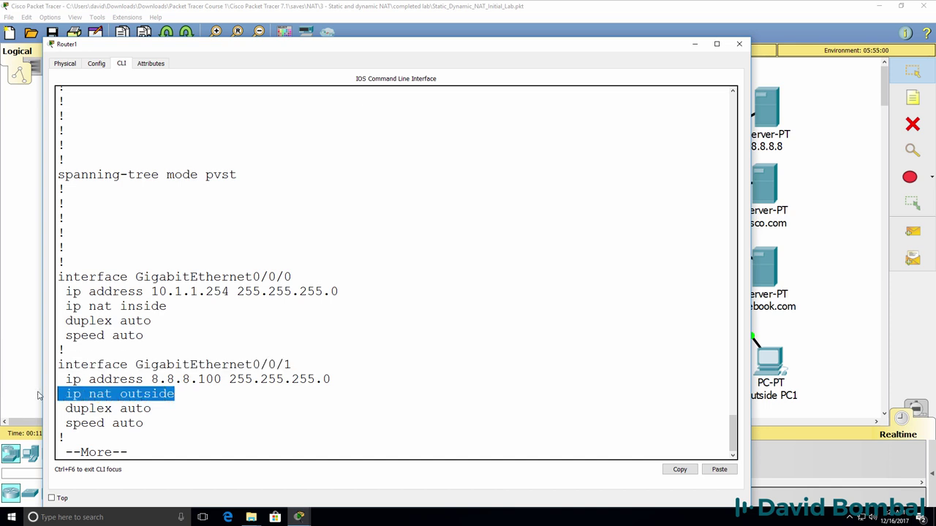
Review the two static NAT statements, the overload statement and 'access-list 1 permit any'
key("space")
left_click_drag(448, 220, 11, 204)
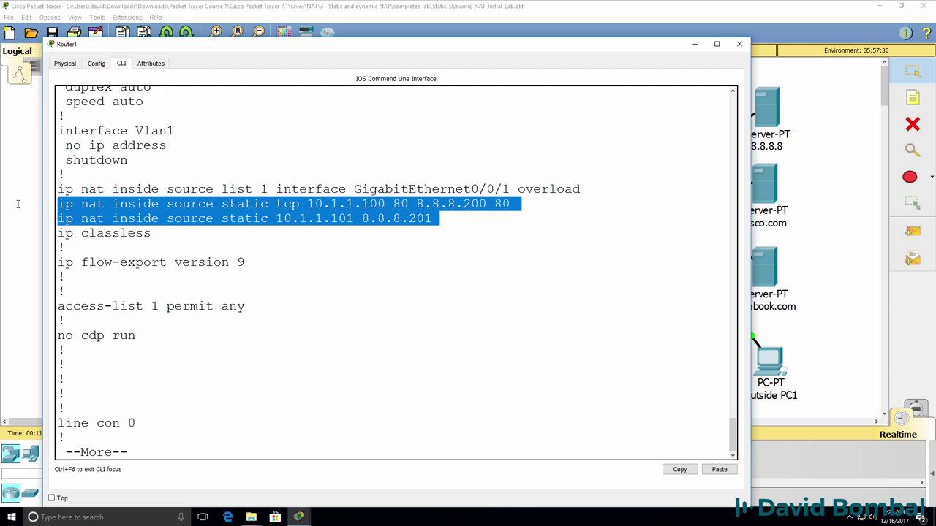
left_click_drag(198, 44, 468, 51)
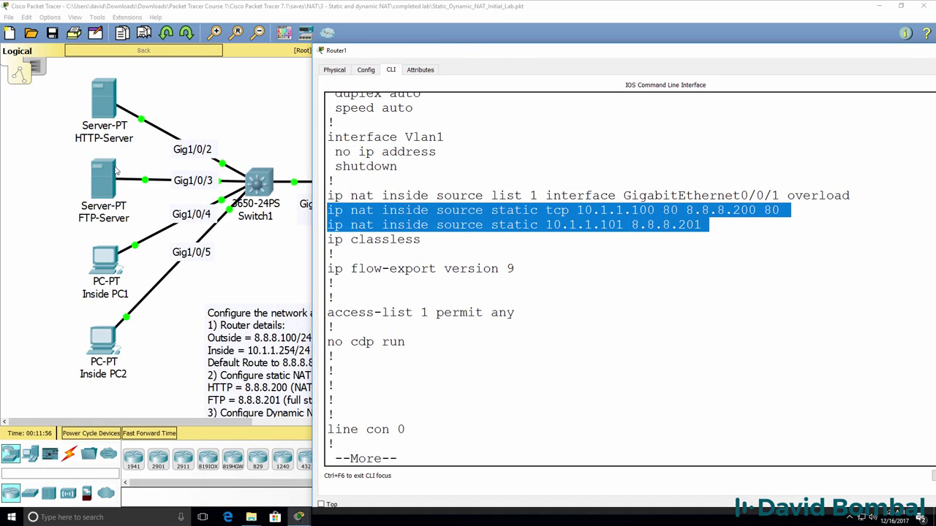
left_click_drag(850, 196, 635, 186)
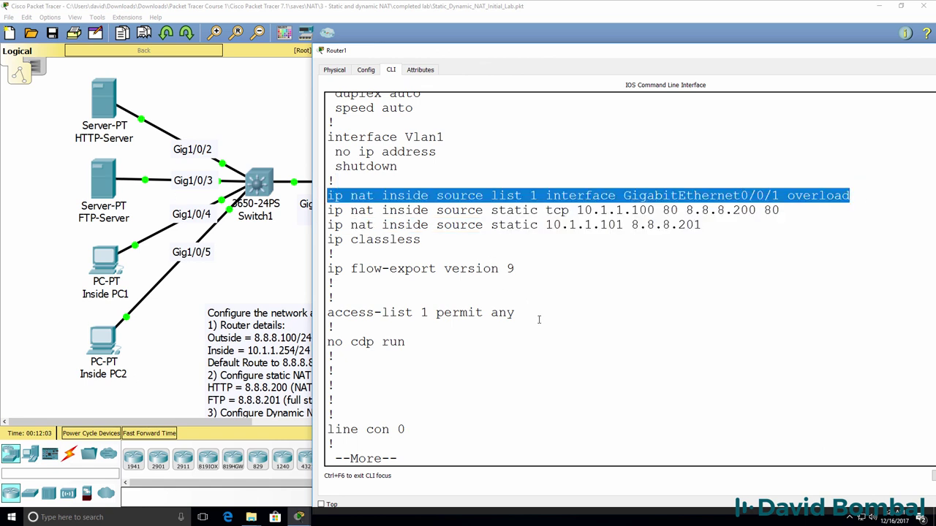
left_click(516, 312)
left_click_drag(325, 326, 304, 305)
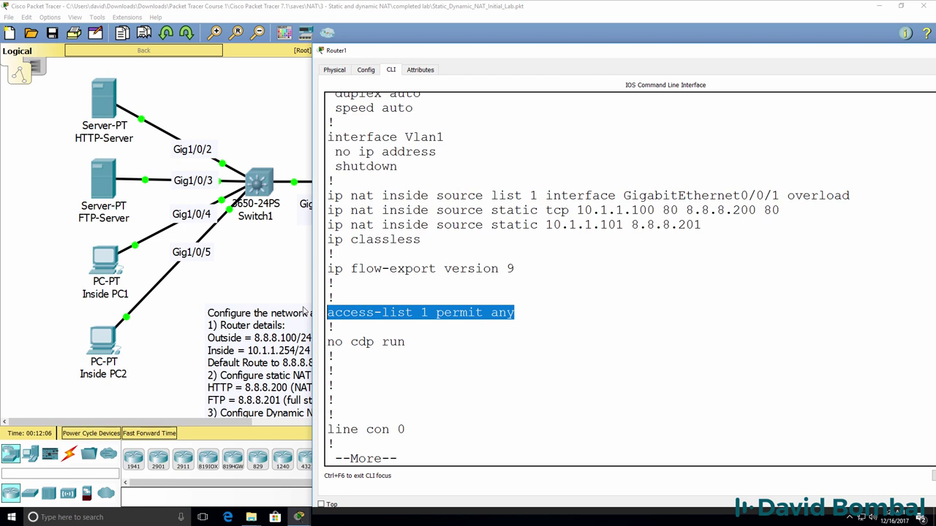
Save the configuration again with 'wr' and display the full NAT translations table
type("qwr")
key("Return")
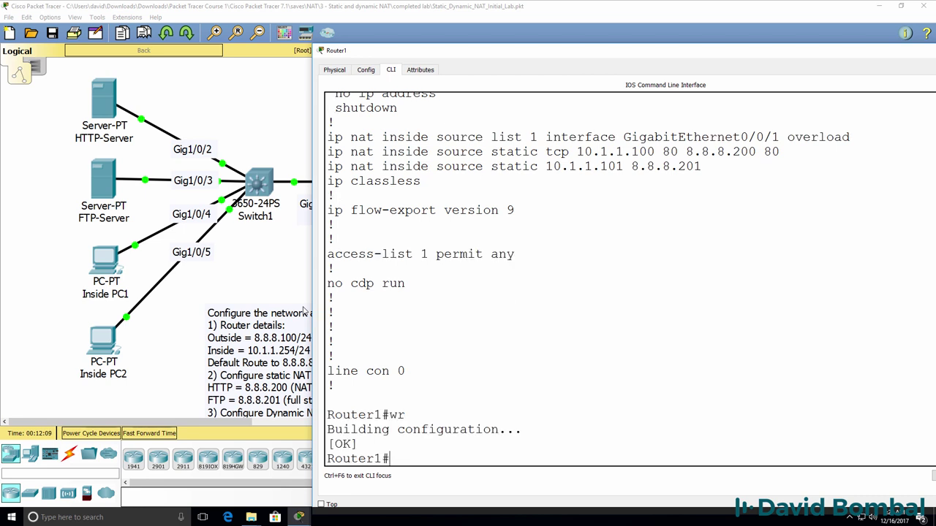
type("sh ip nat tr")
key("Tab")
key("Return")
key("space")
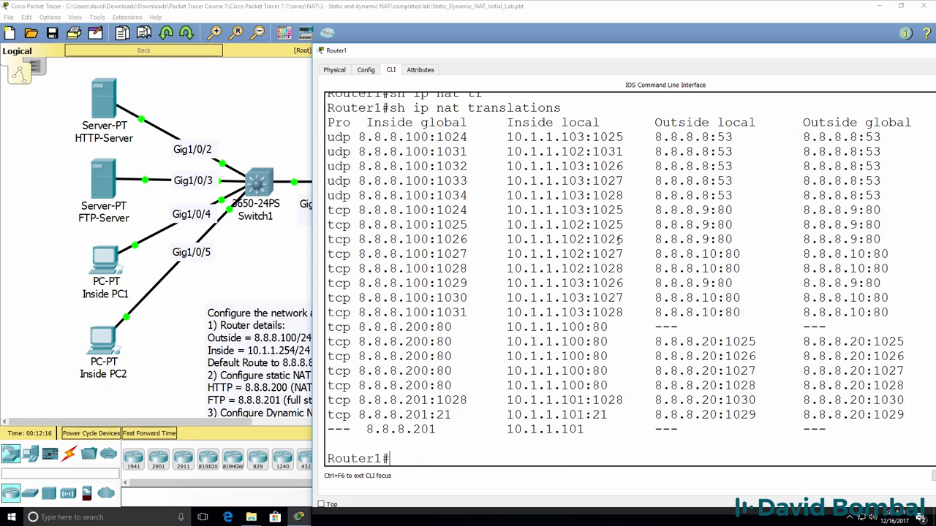